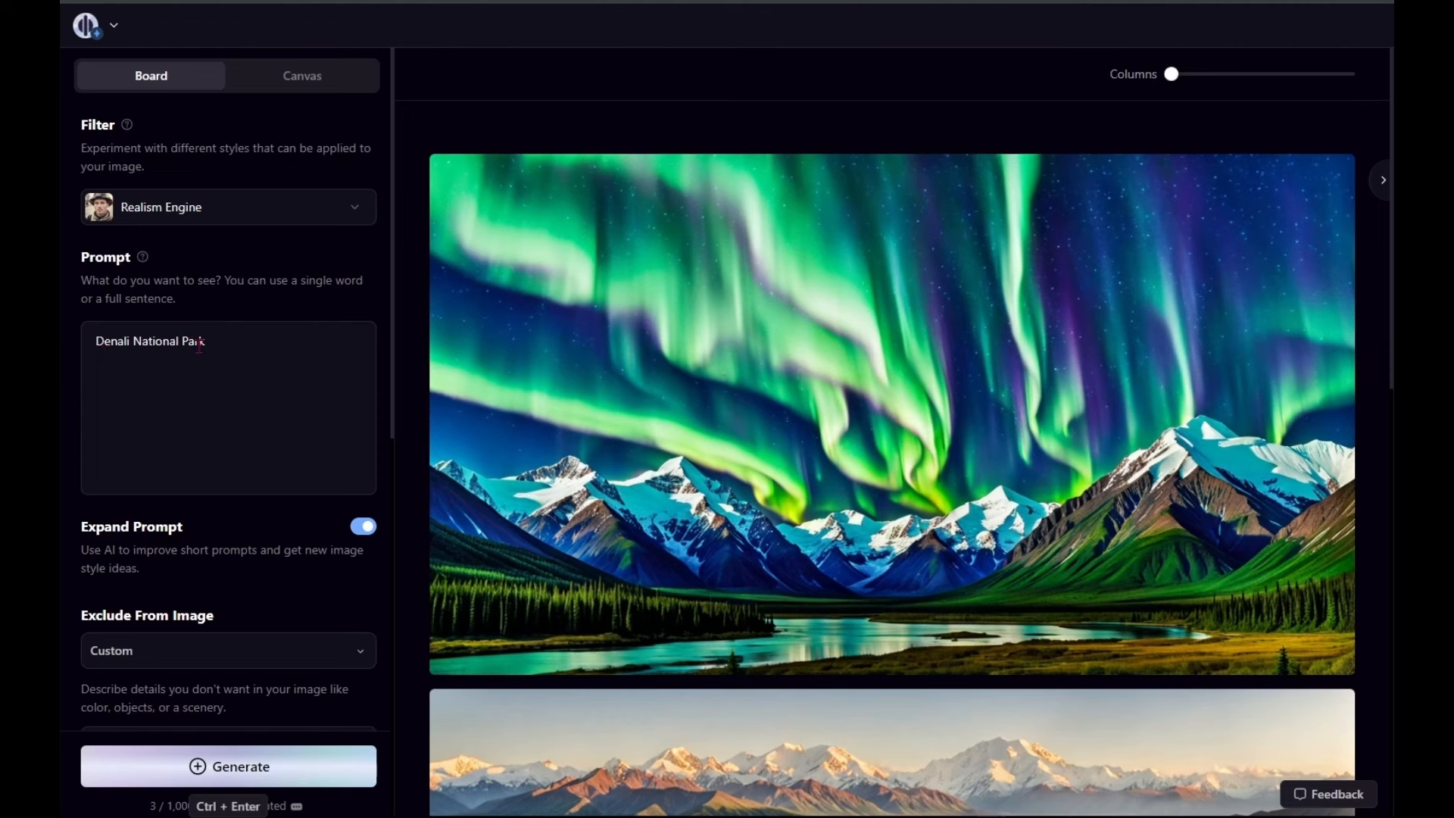
Generate another image from the "Denali National Park" prompt with the Realism Engine filter and look through the images on the board.
left_click(299, 773)
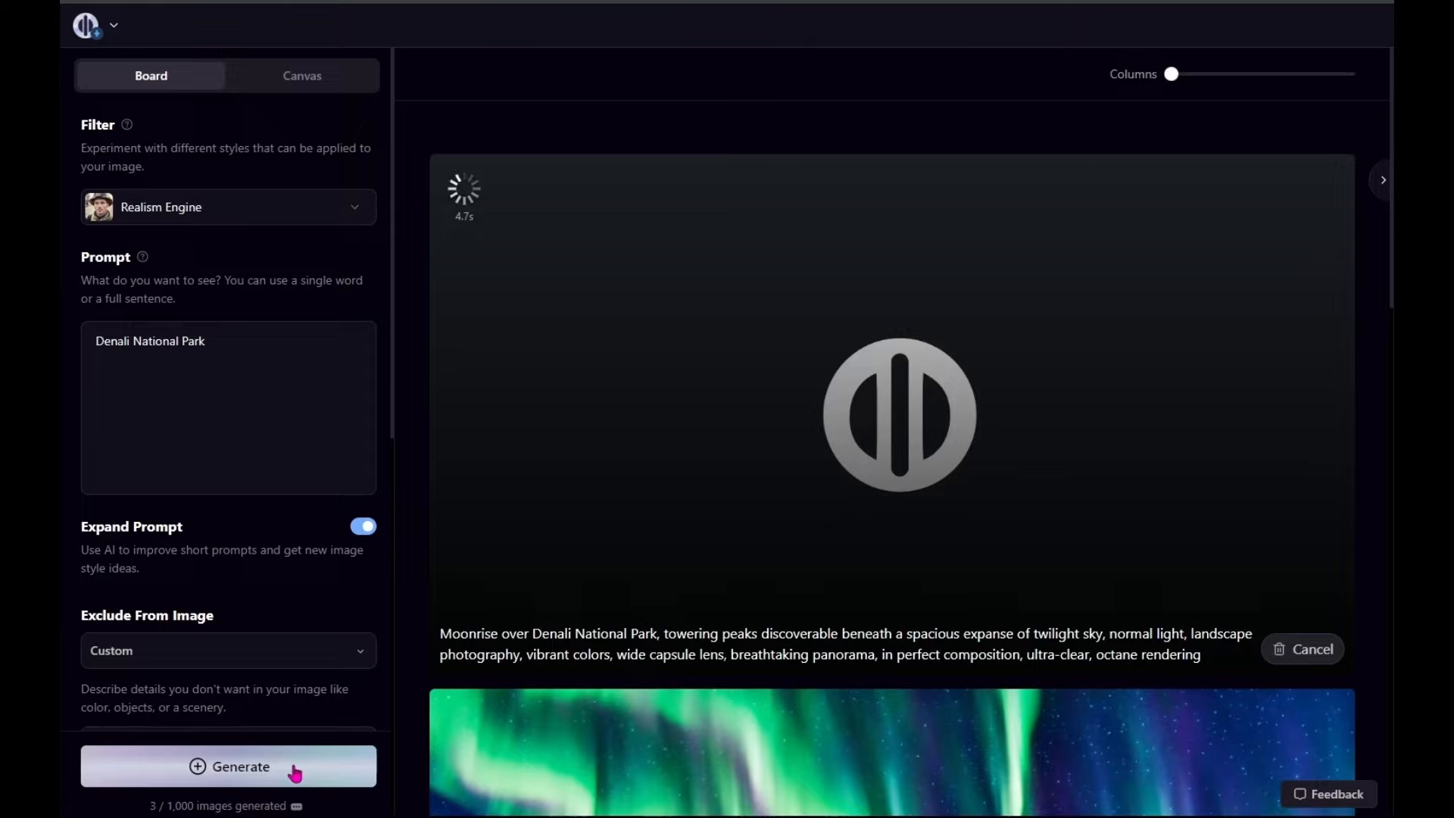
scroll(729, 695, "down", 10)
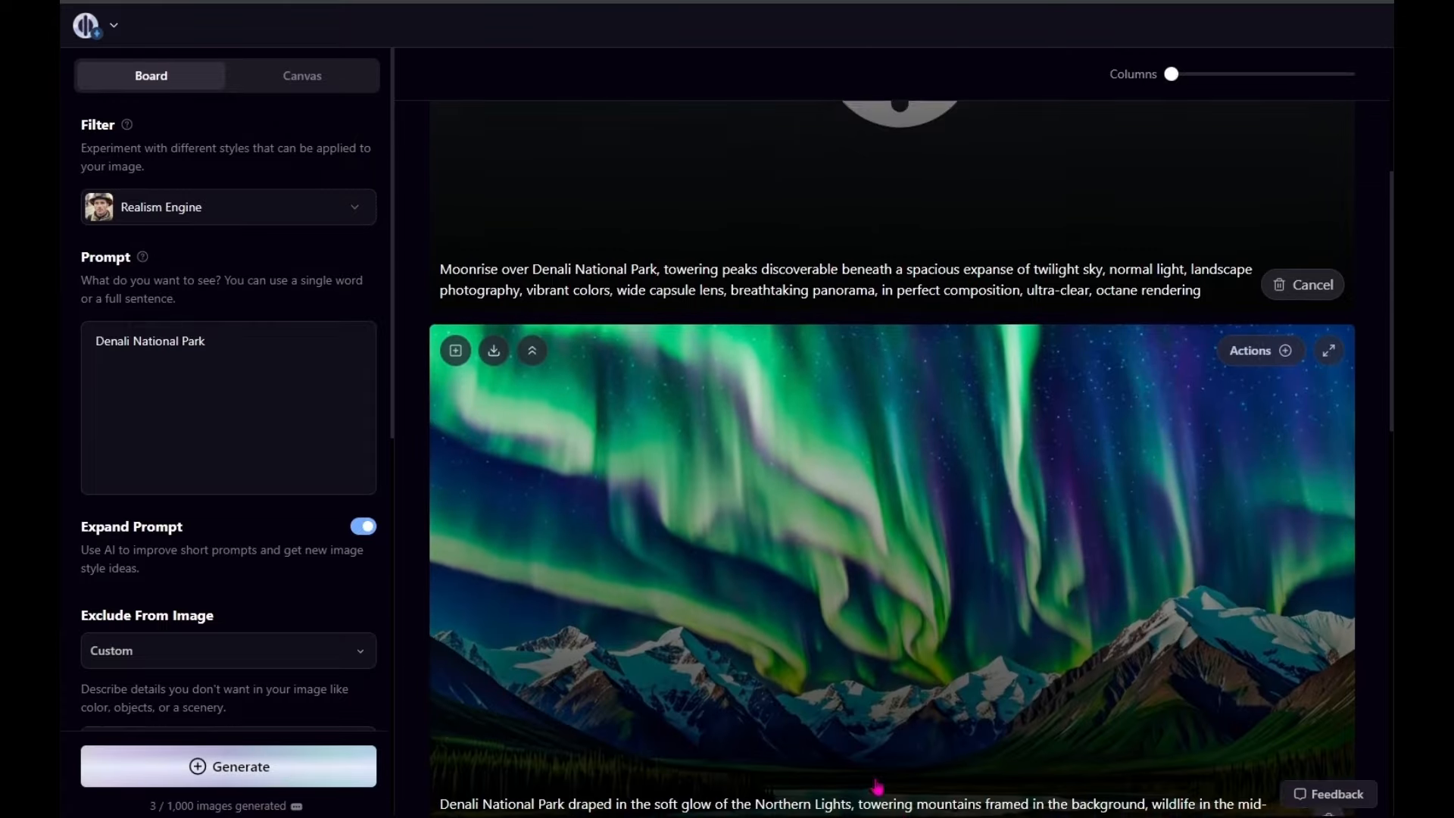
scroll(972, 719, "down", 3)
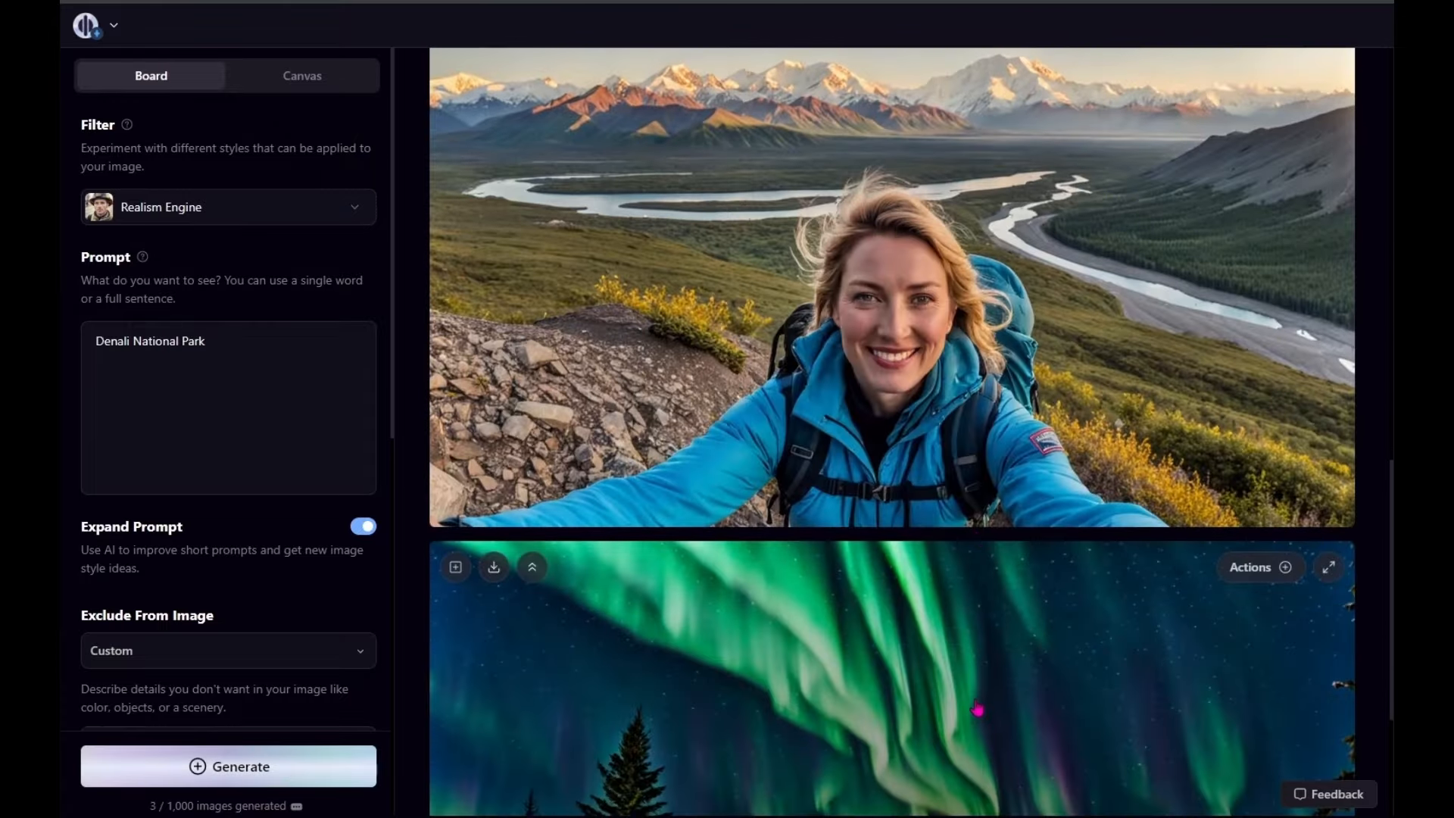
scroll(973, 708, "up", 10)
scroll(971, 704, "up", 5)
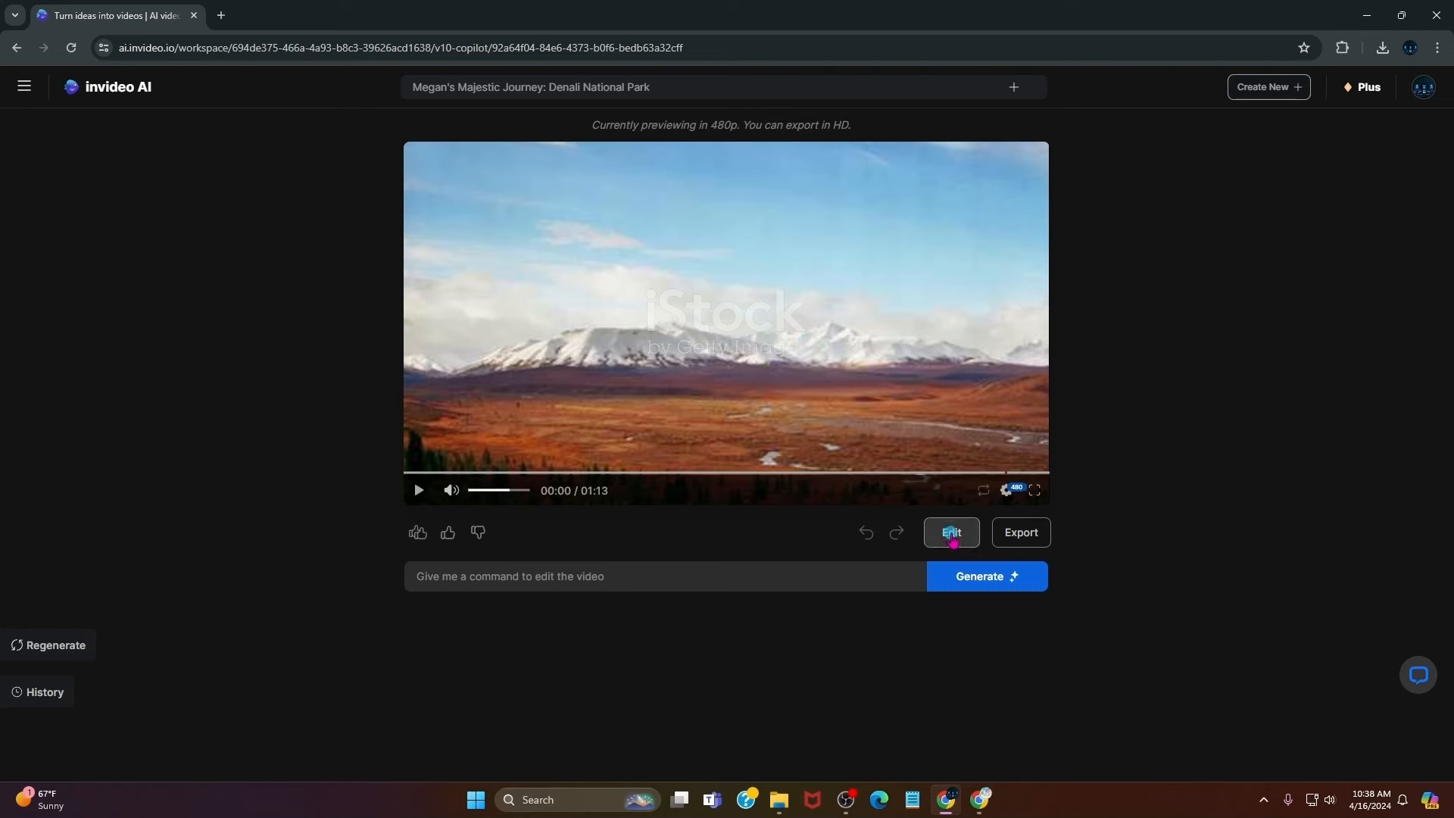
Switch to invideo AI, open the Denali video's media for editing and upload all the generated Denali images from the folder.
left_click(951, 533)
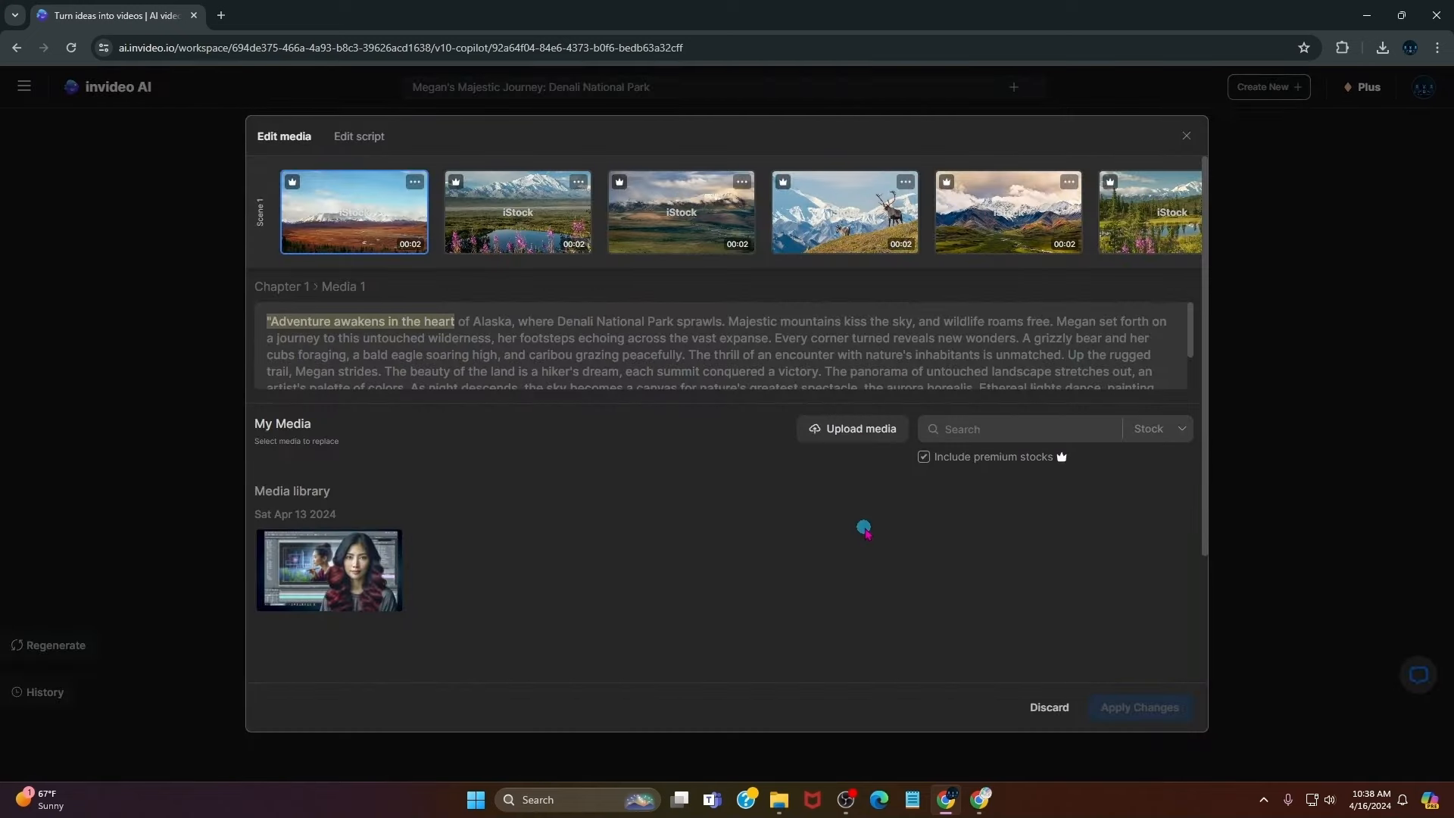
left_click(877, 437)
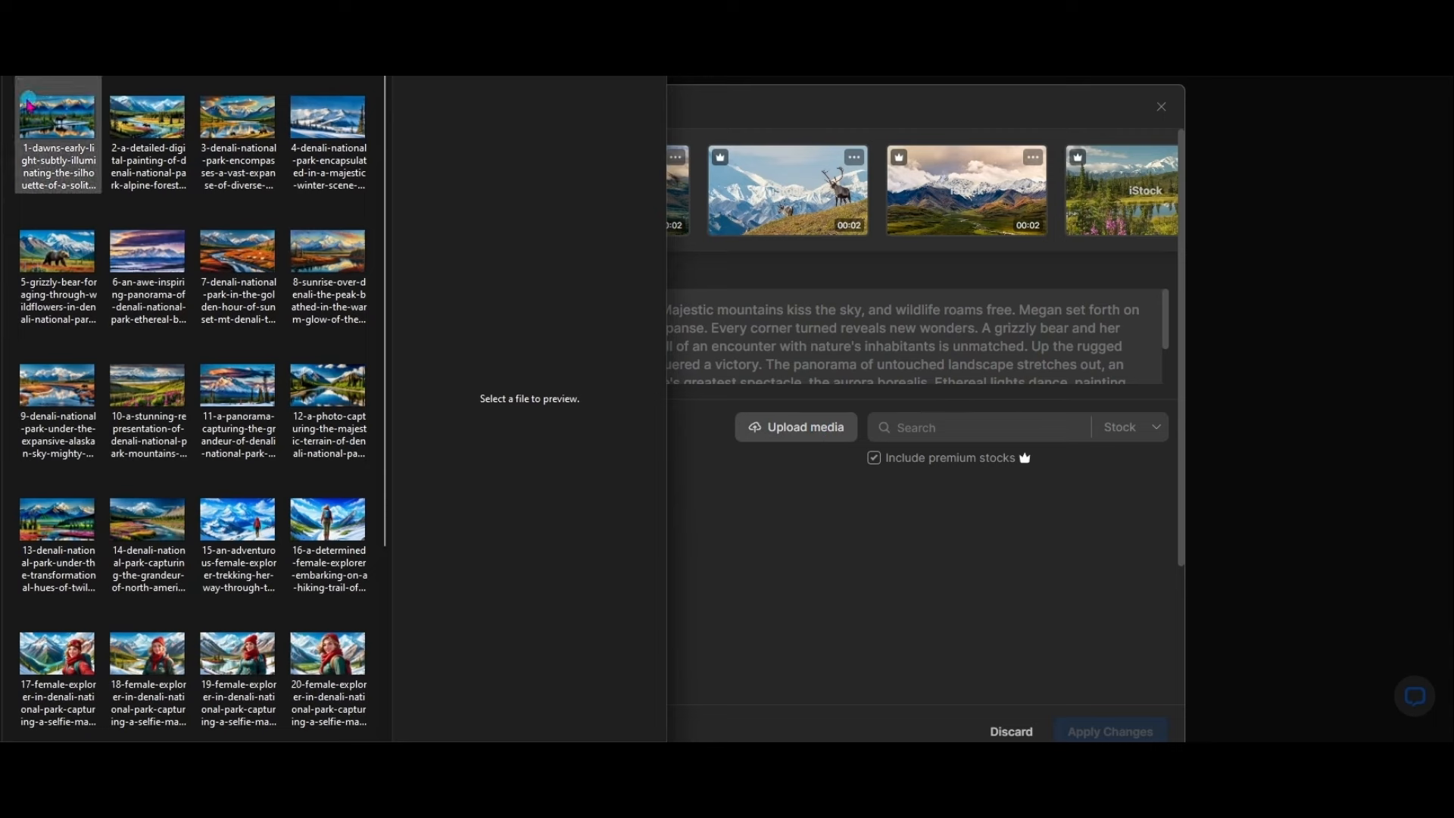
left_click(62, 141)
left_click_drag(62, 141, 322, 640)
key("Return")
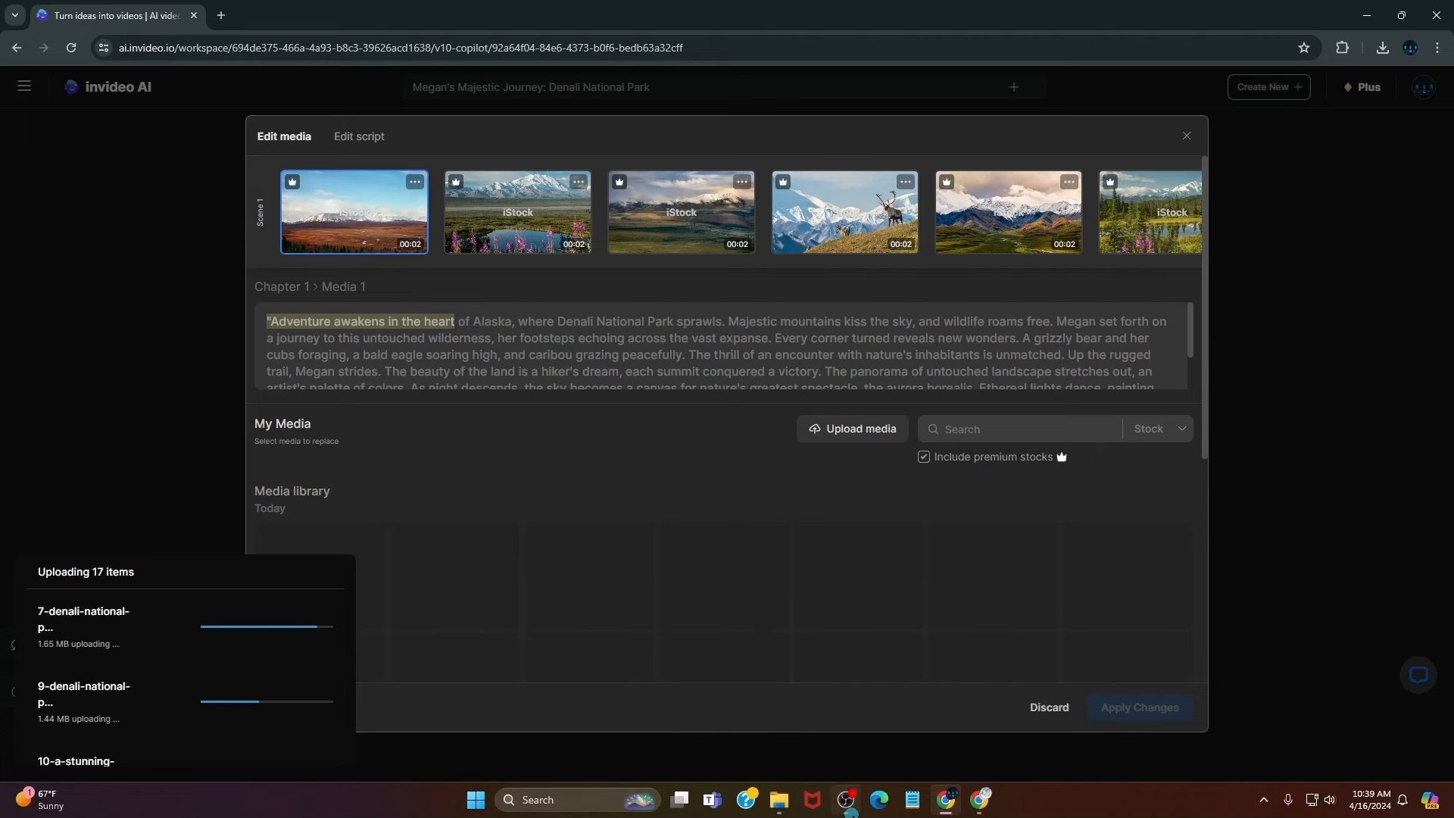
left_click(847, 804)
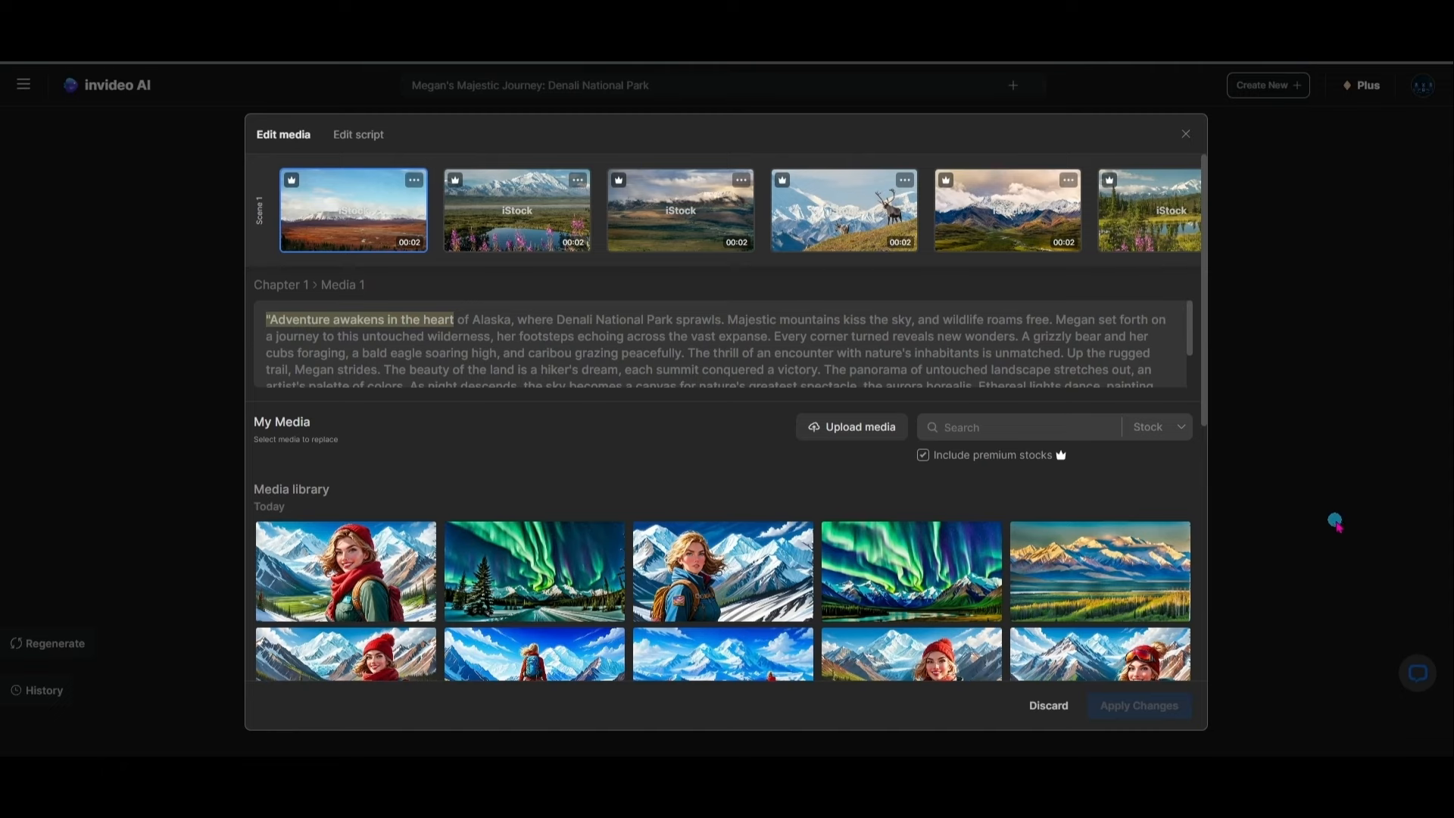
Replace the first clip of scene 1 with the uploaded image of the woman in a red hat and red scarf.
scroll(1035, 576, "down", 6)
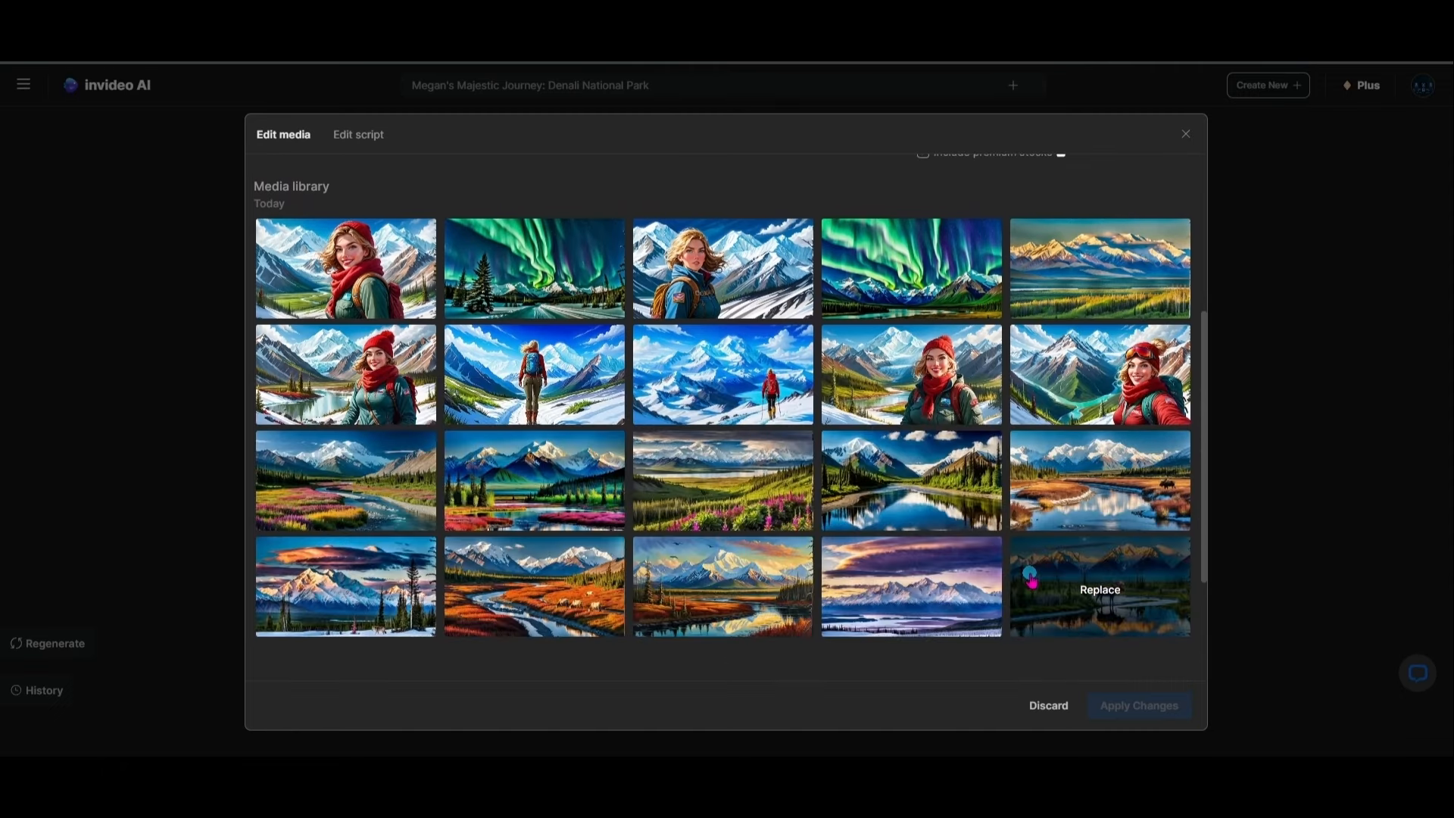
scroll(1032, 576, "up", 5)
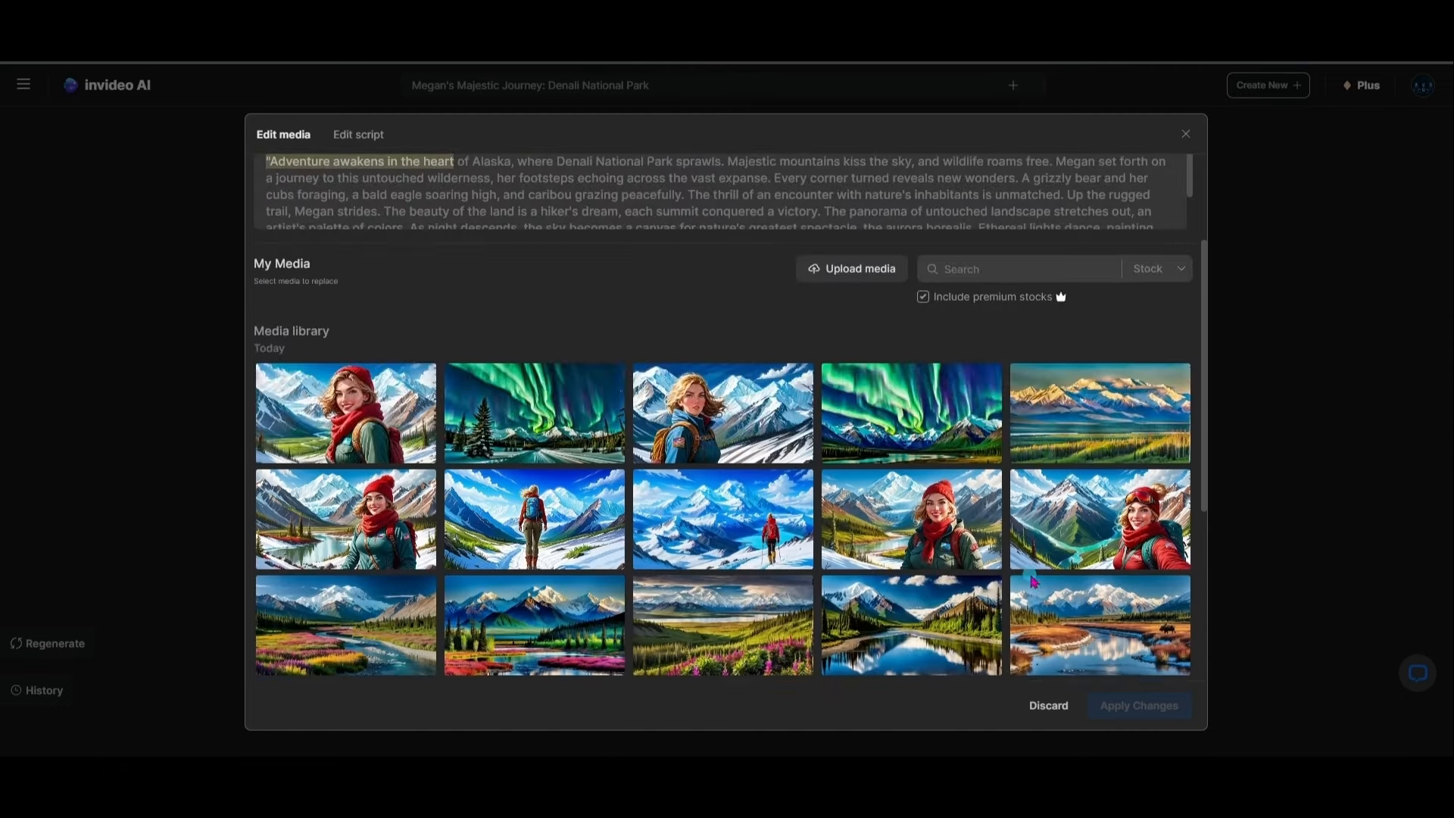
scroll(1034, 579, "up", 2)
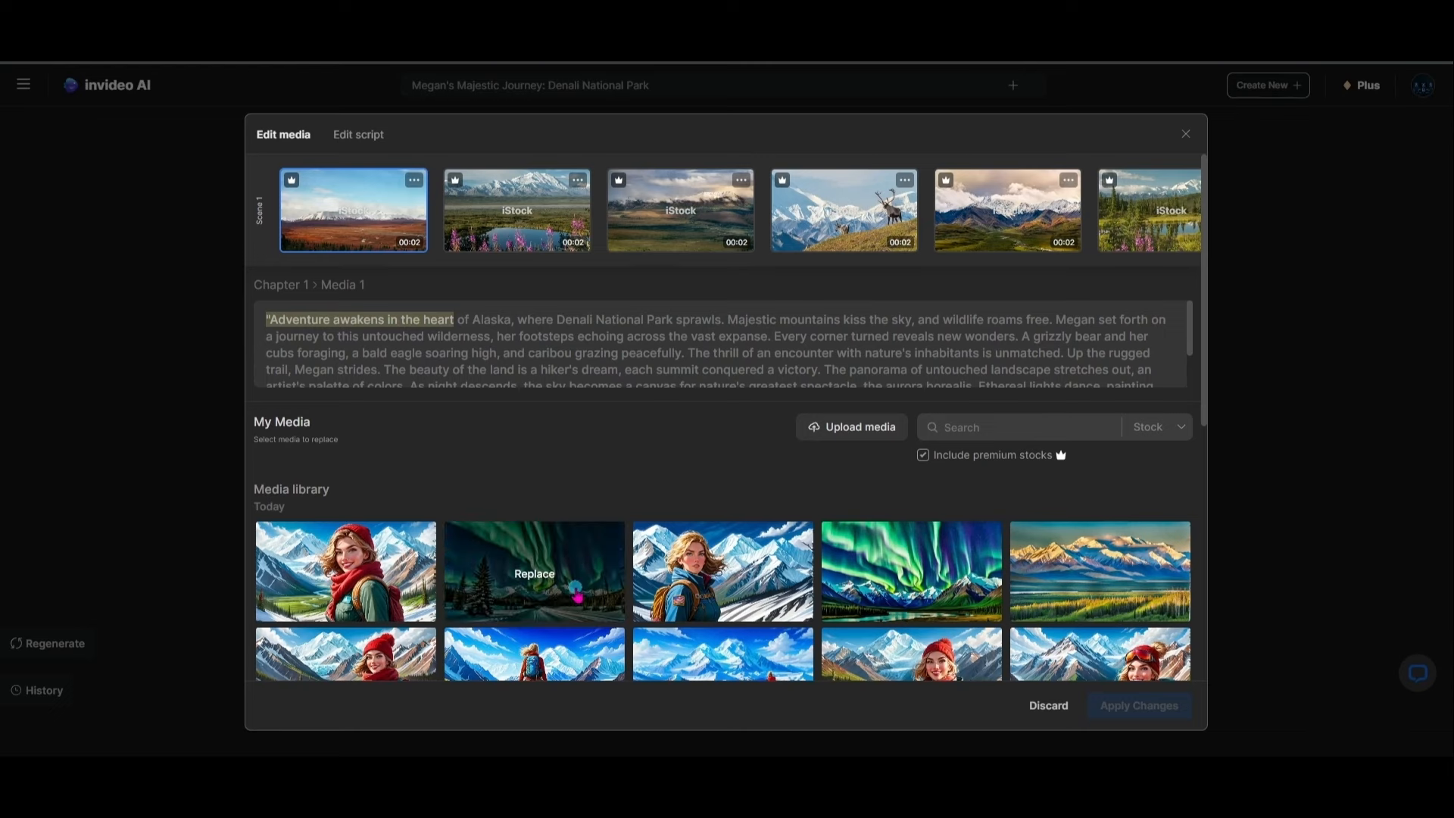
scroll(485, 575, "down", 1)
scroll(379, 580, "up", 1)
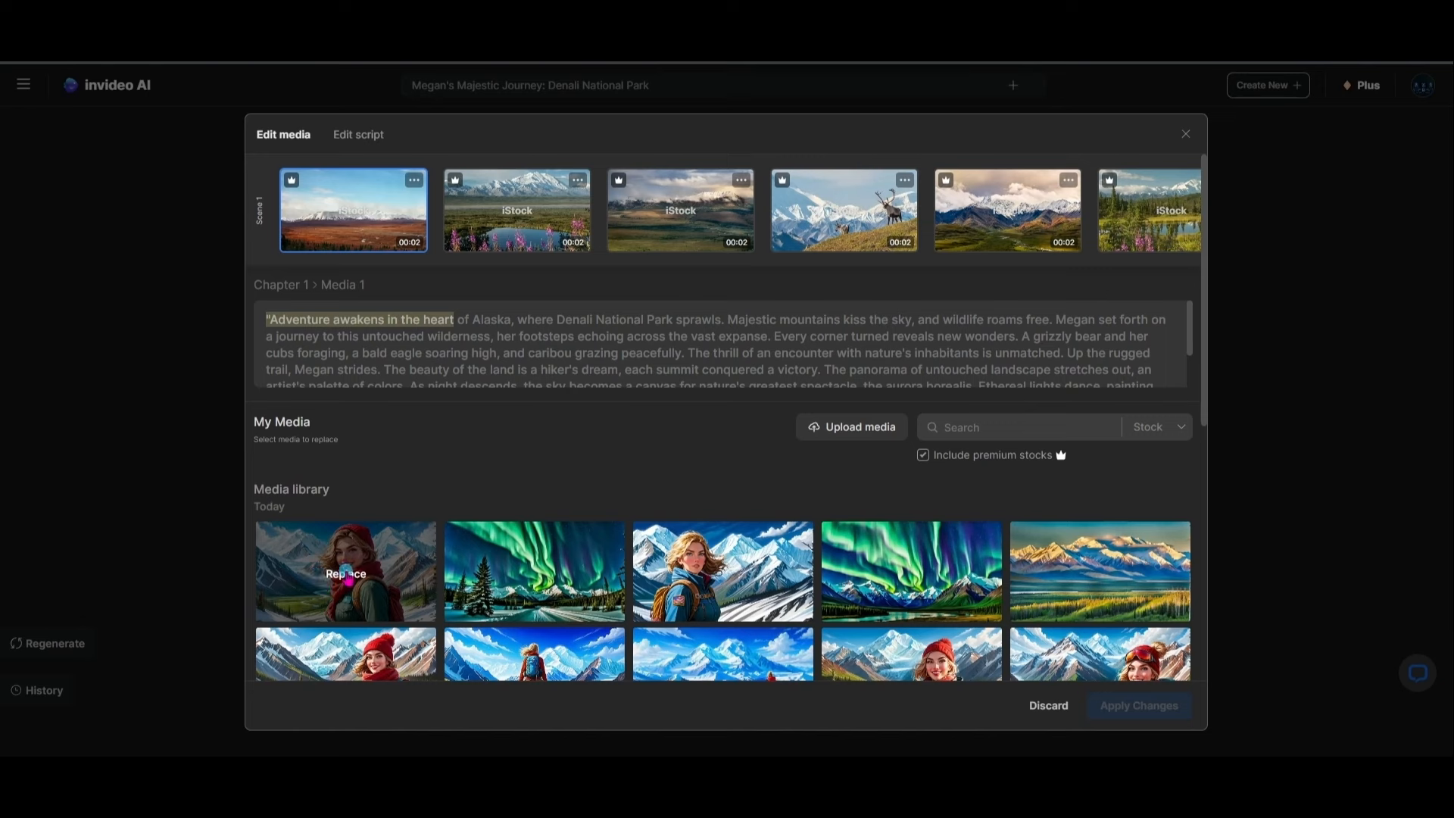
left_click(353, 578)
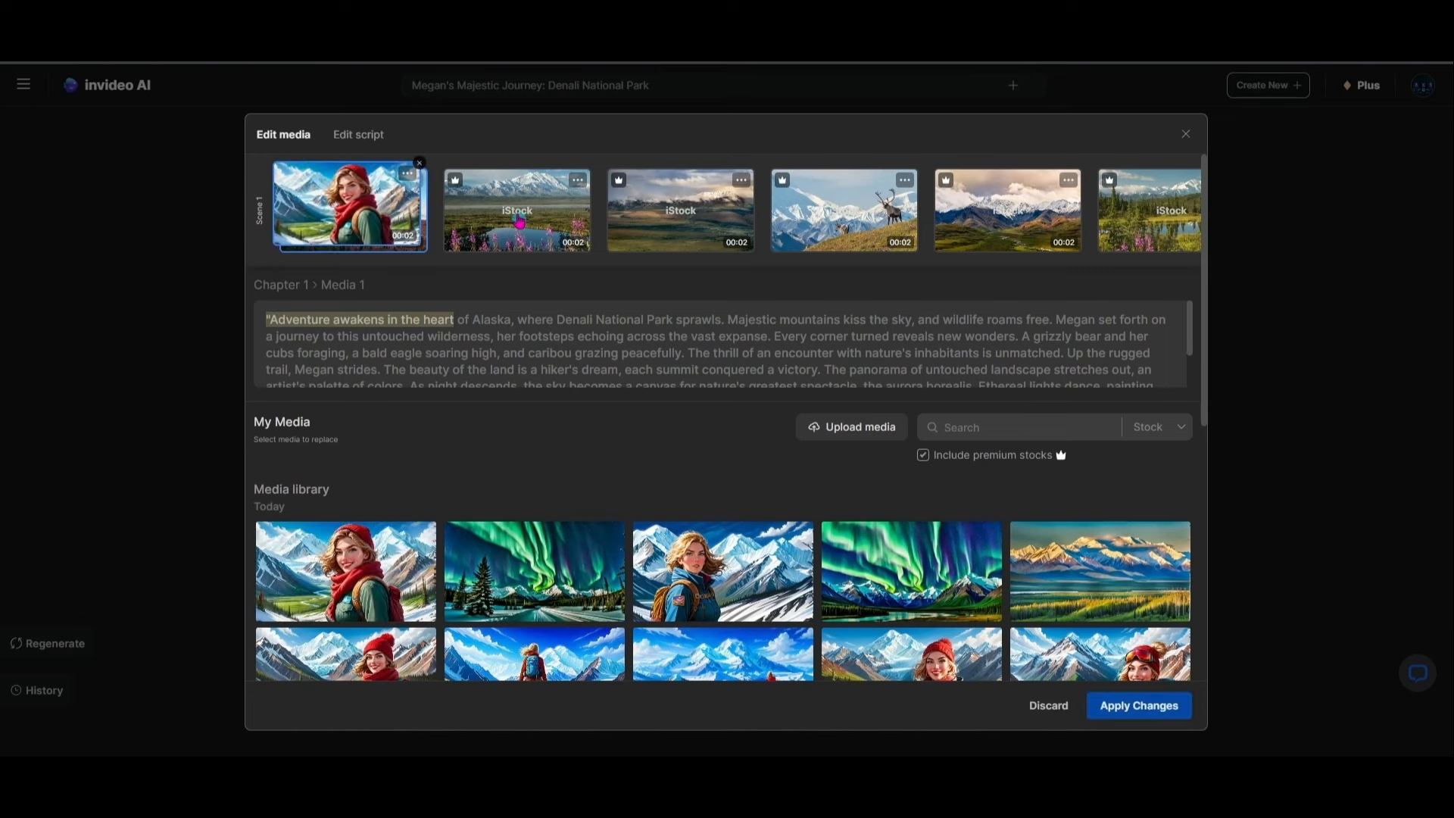
Replace the second clip with the sunlit golden mountain range image and the third with the purple wildflower meadow image.
left_click(503, 193)
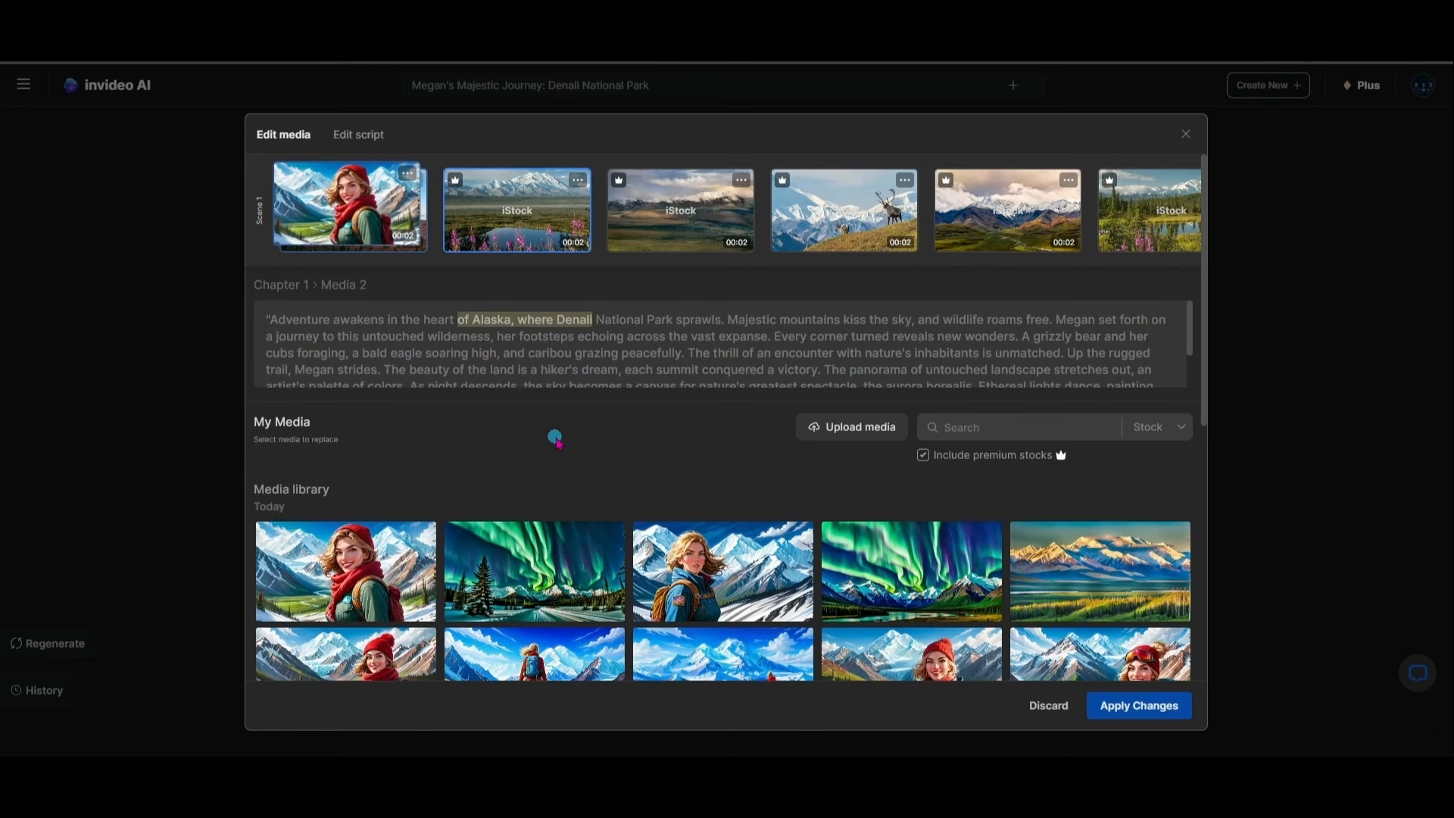
scroll(580, 426, "down", 1)
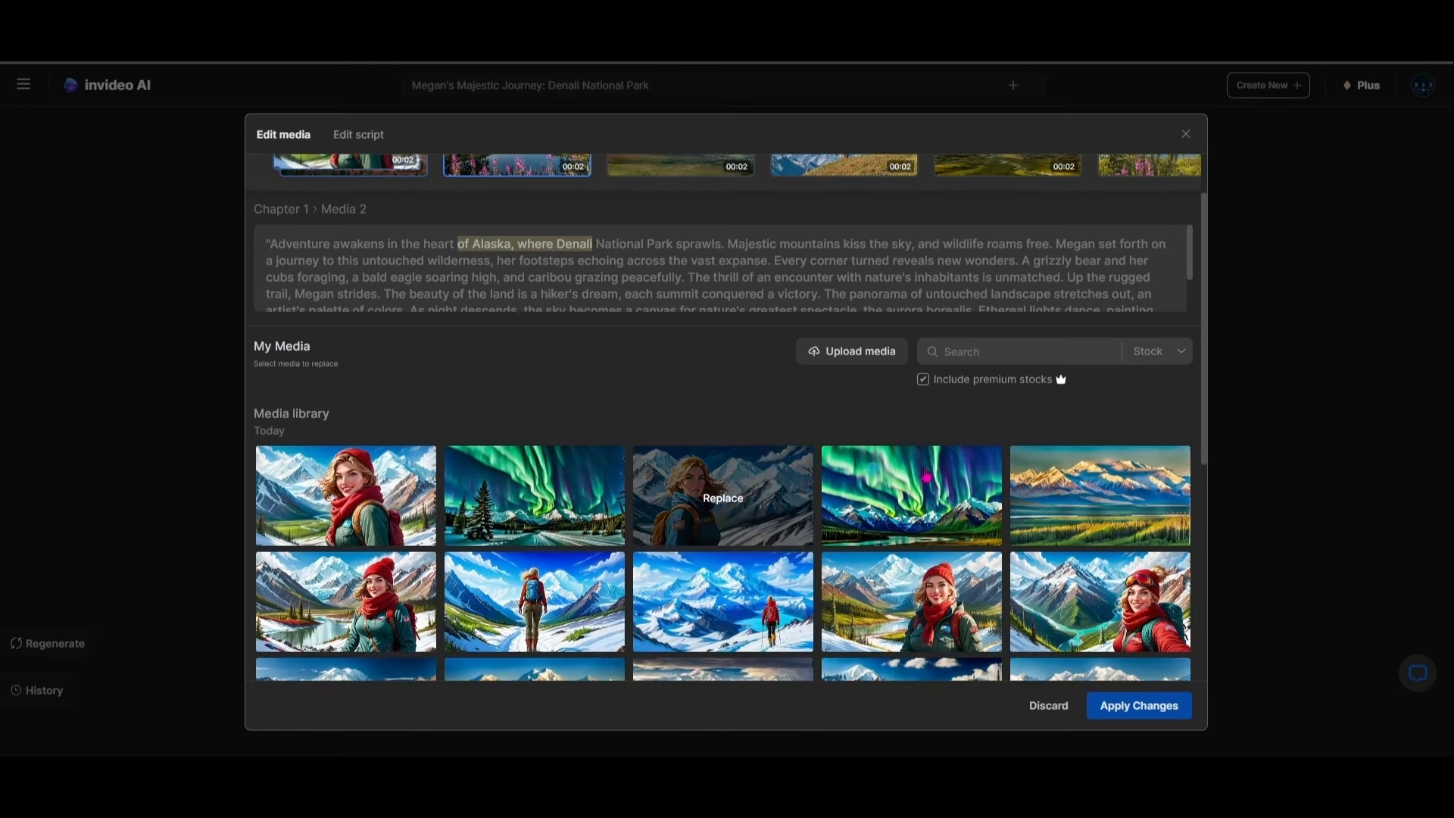
scroll(785, 412, "up", 1)
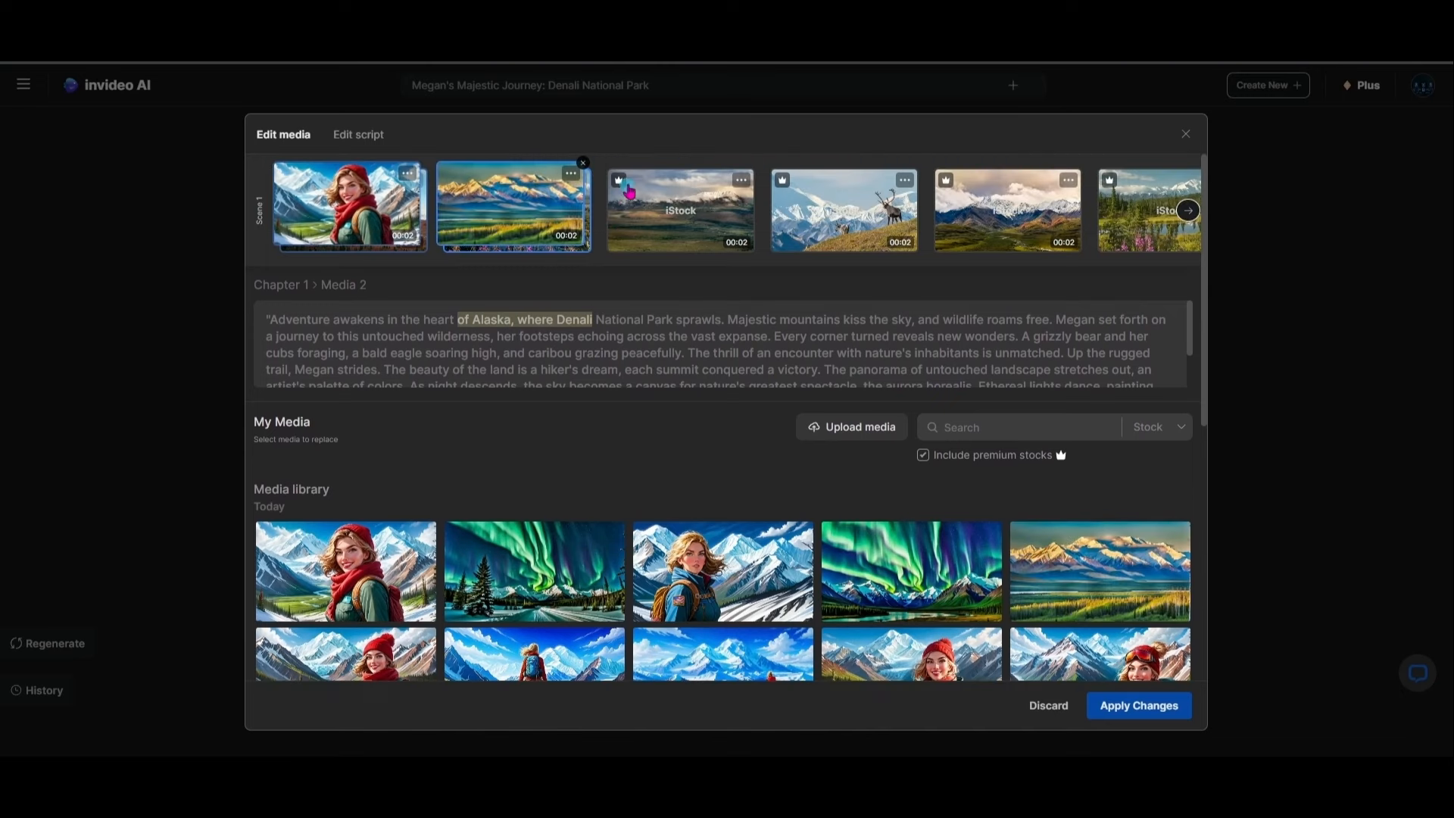
left_click(684, 230)
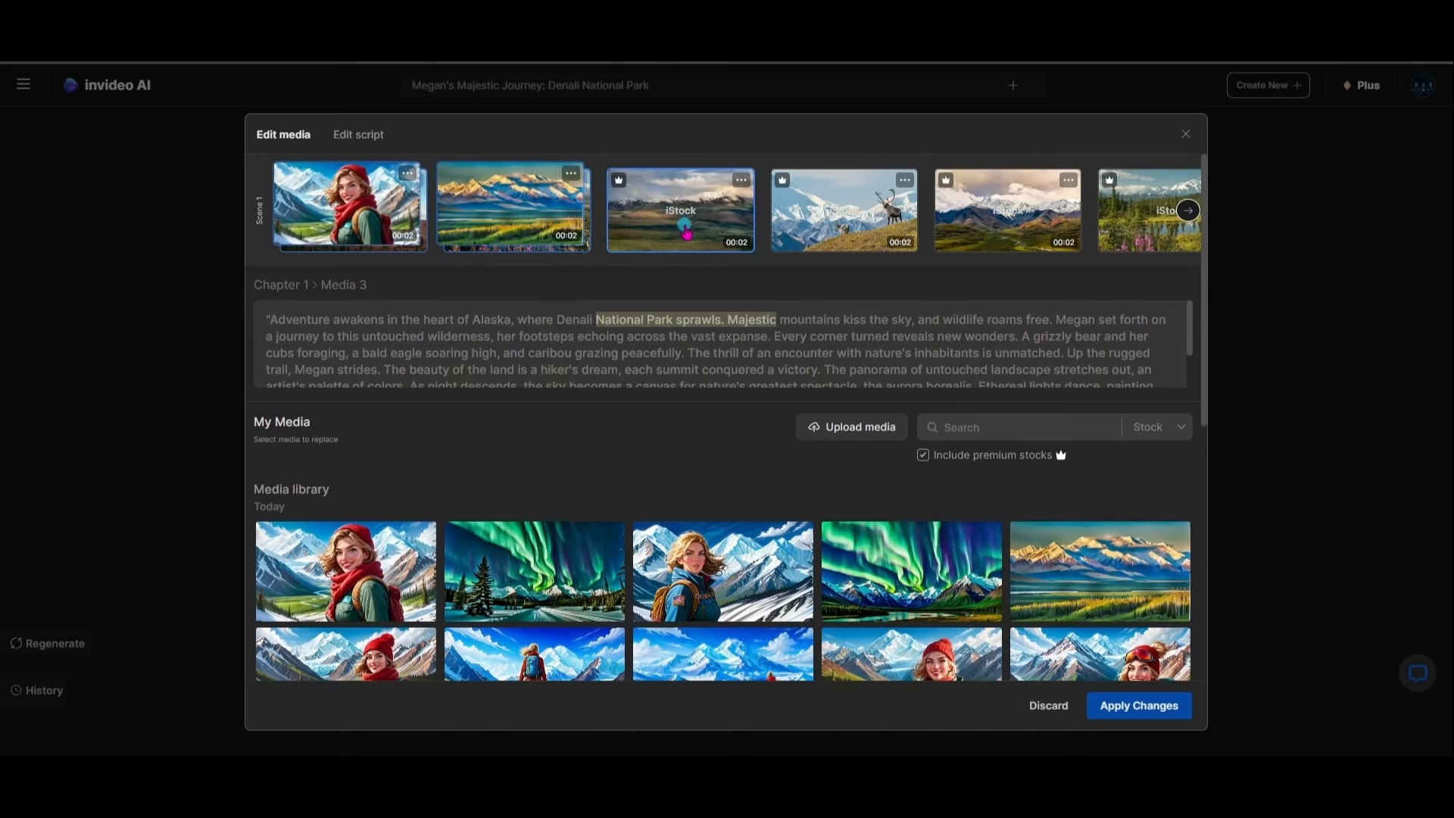
scroll(746, 621, "down", 1)
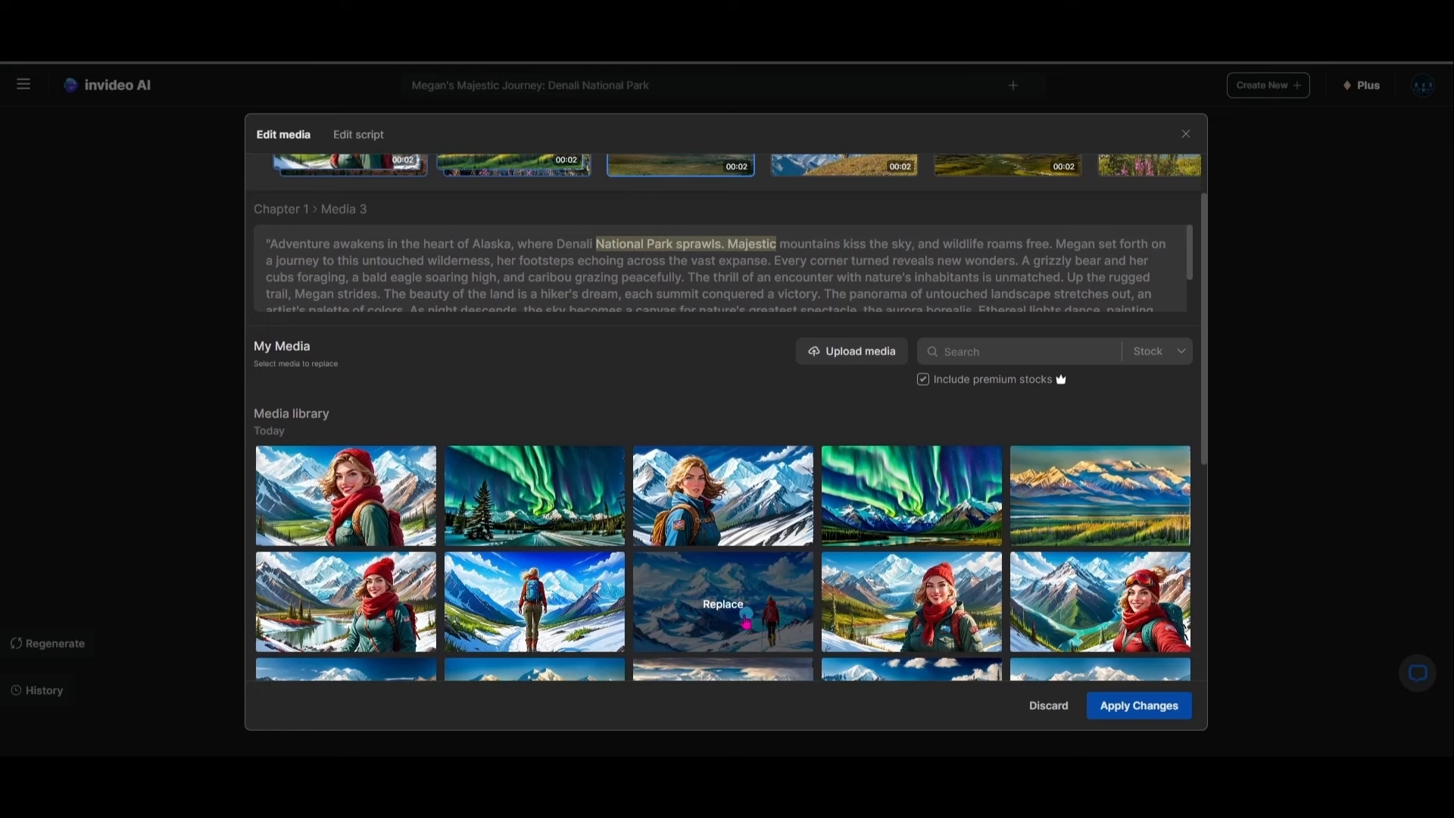
scroll(731, 621, "down", 1)
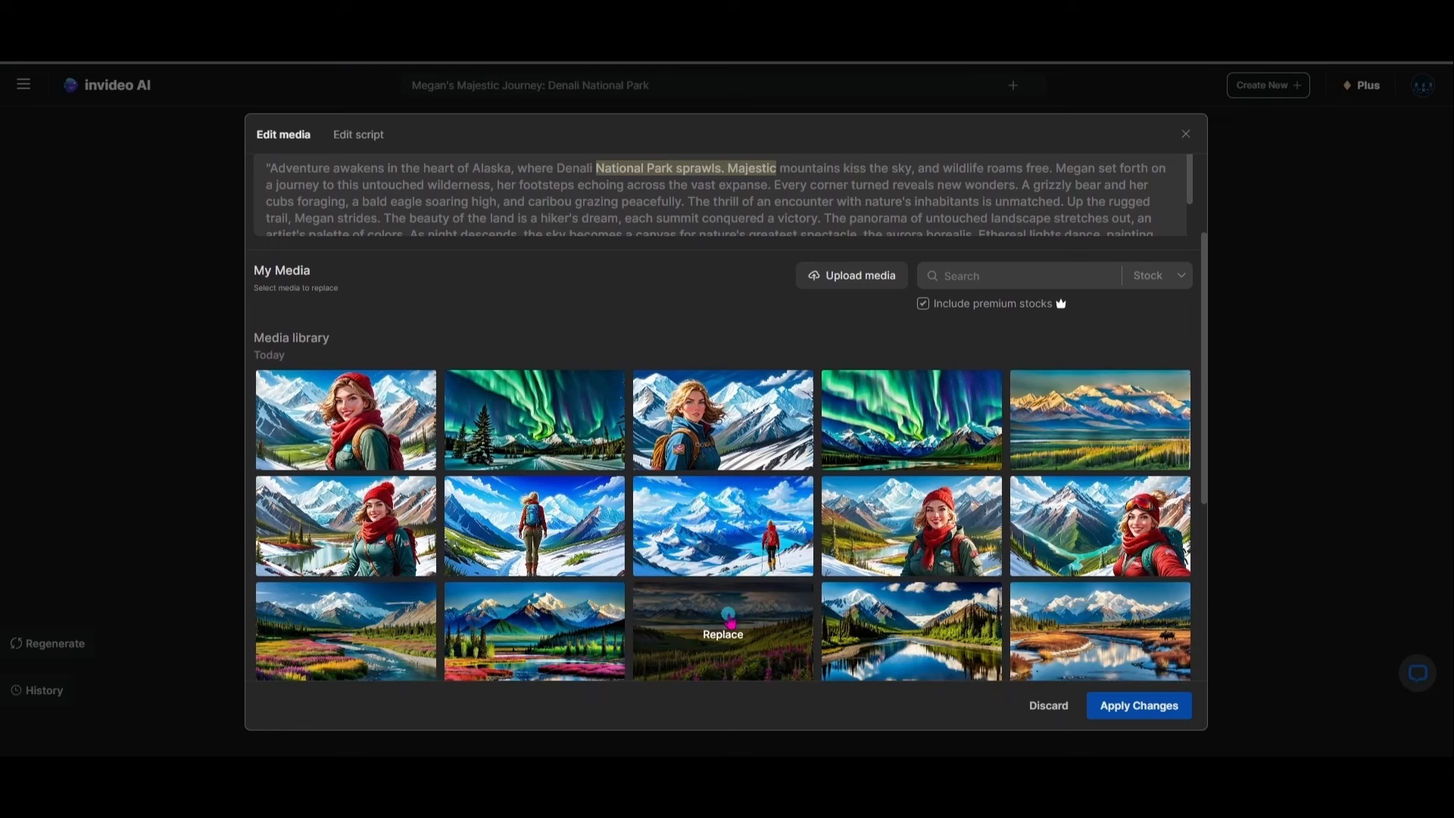
left_click(729, 620)
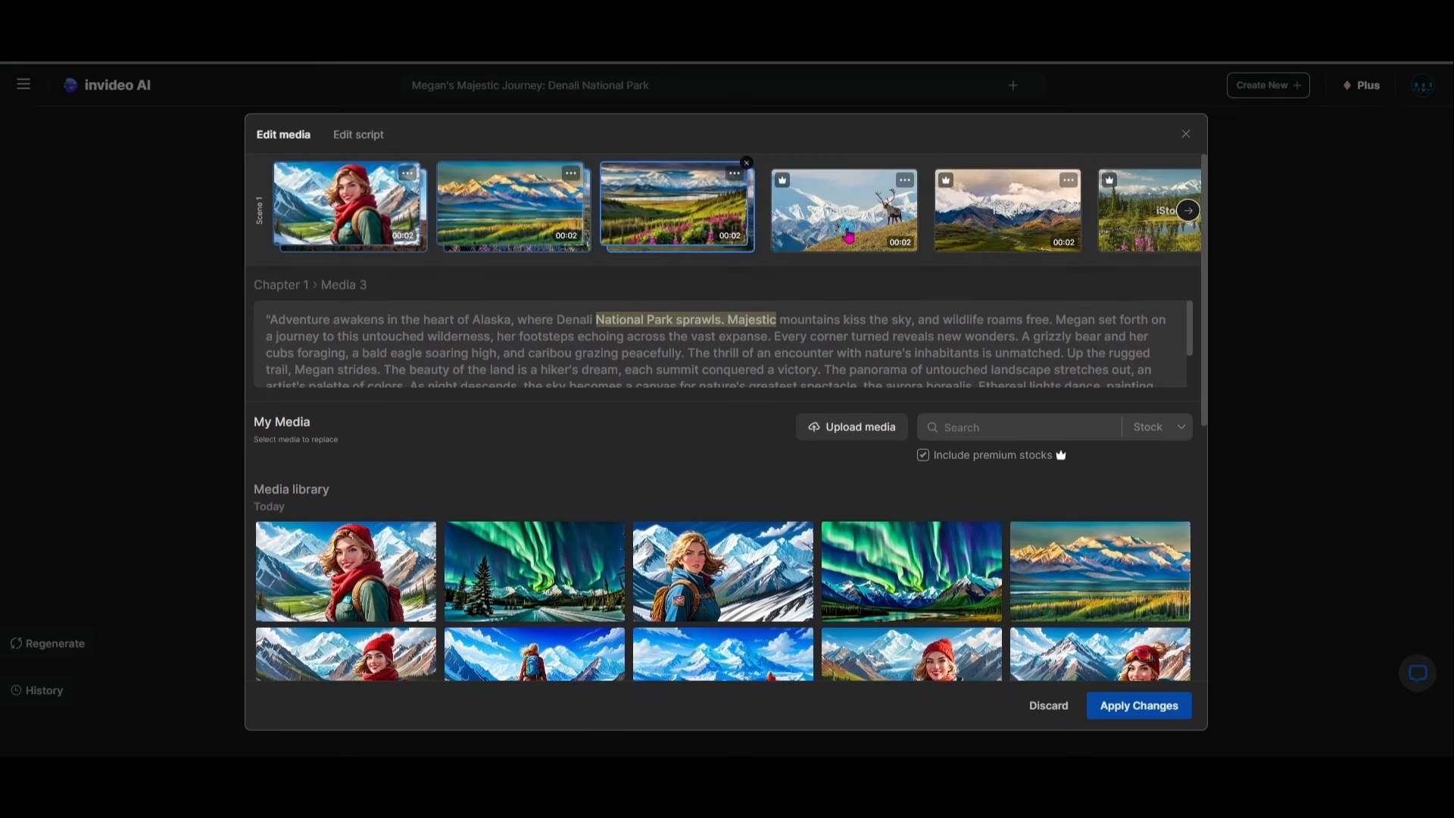
Replace the fourth clip with the image of a moose at the lake and the fifth with the orange-banked river image.
left_click(849, 236)
scroll(909, 485, "down", 4)
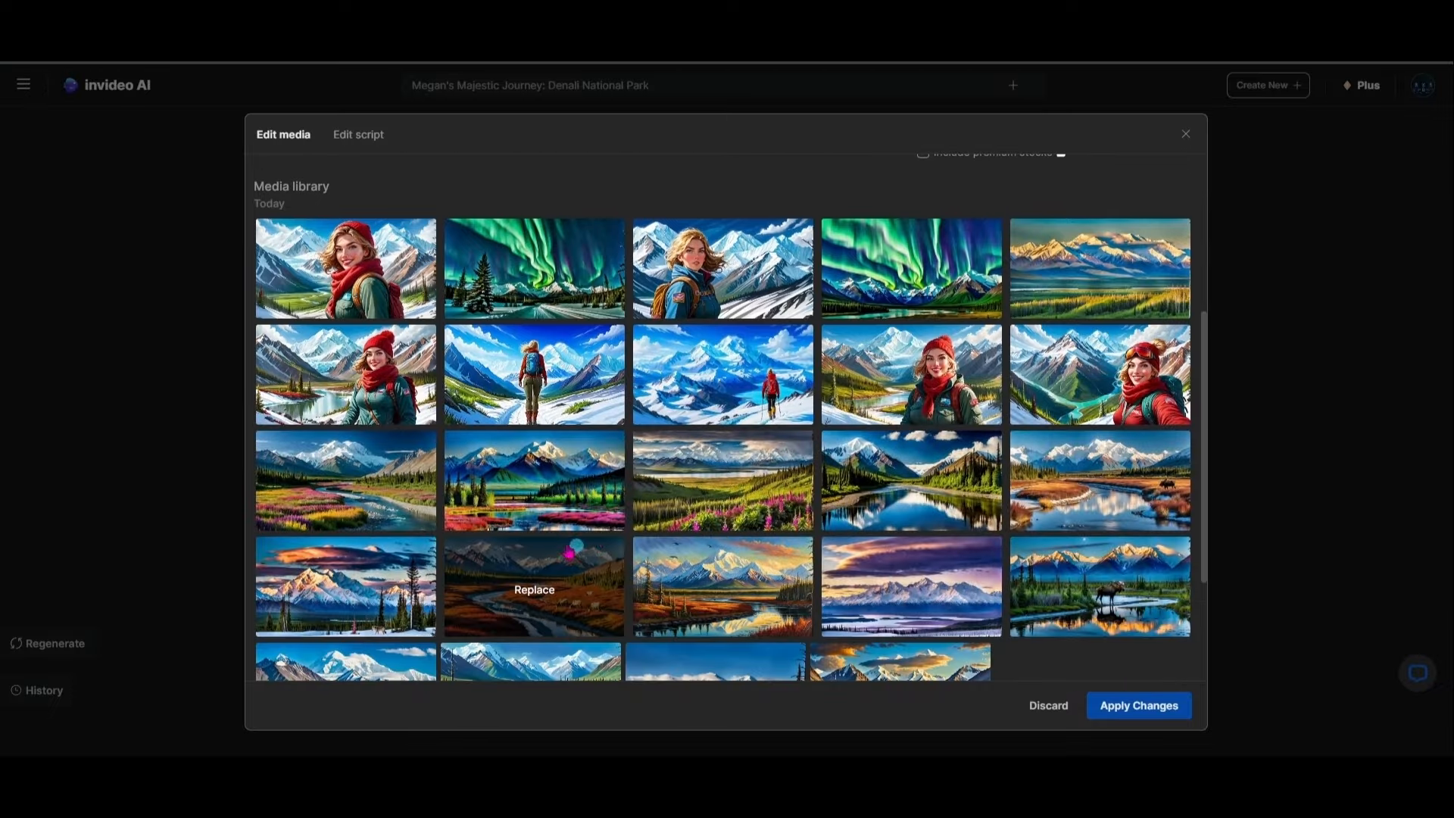
left_click(1124, 595)
left_click(1034, 239)
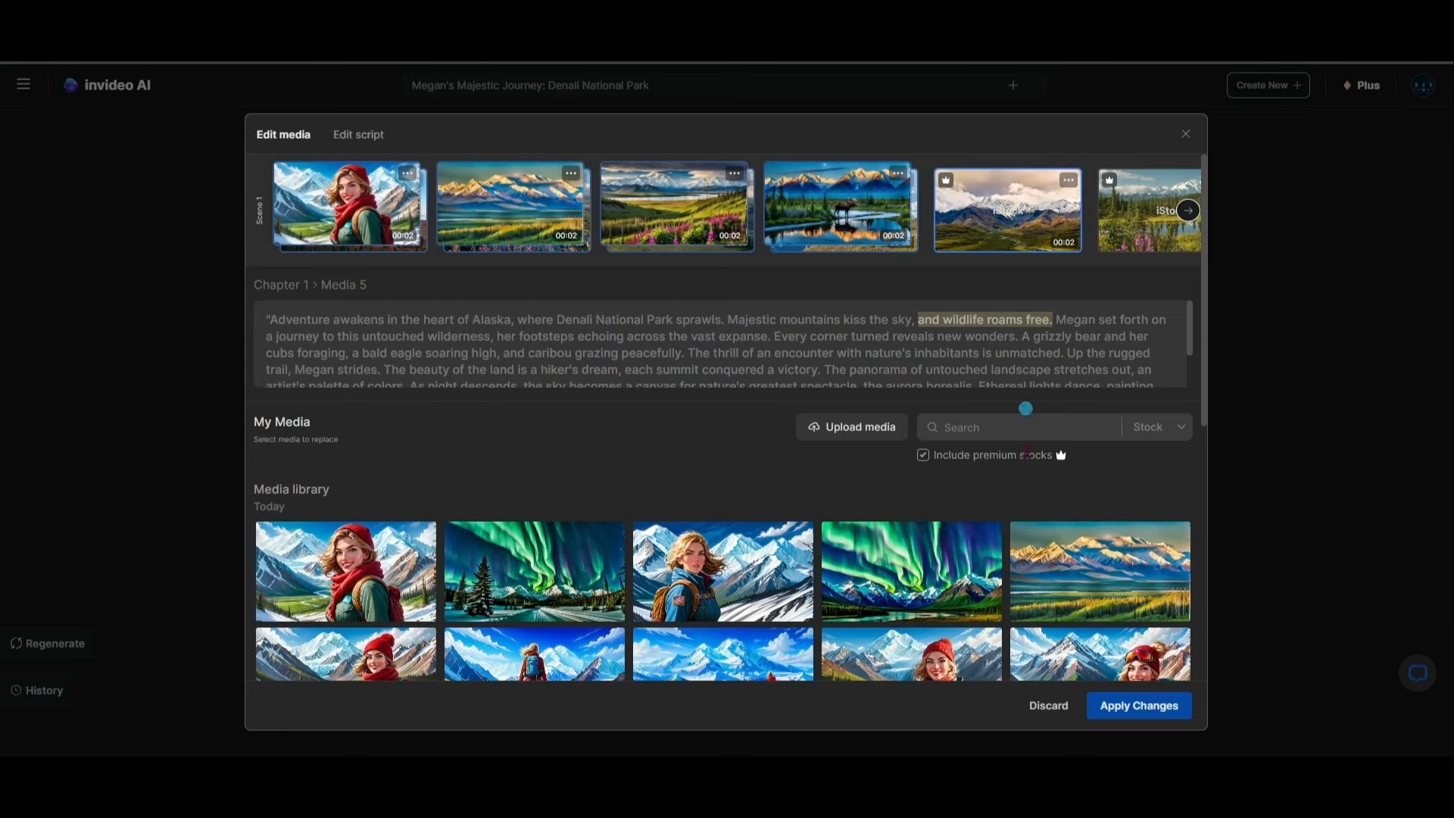
scroll(1091, 629, "down", 1)
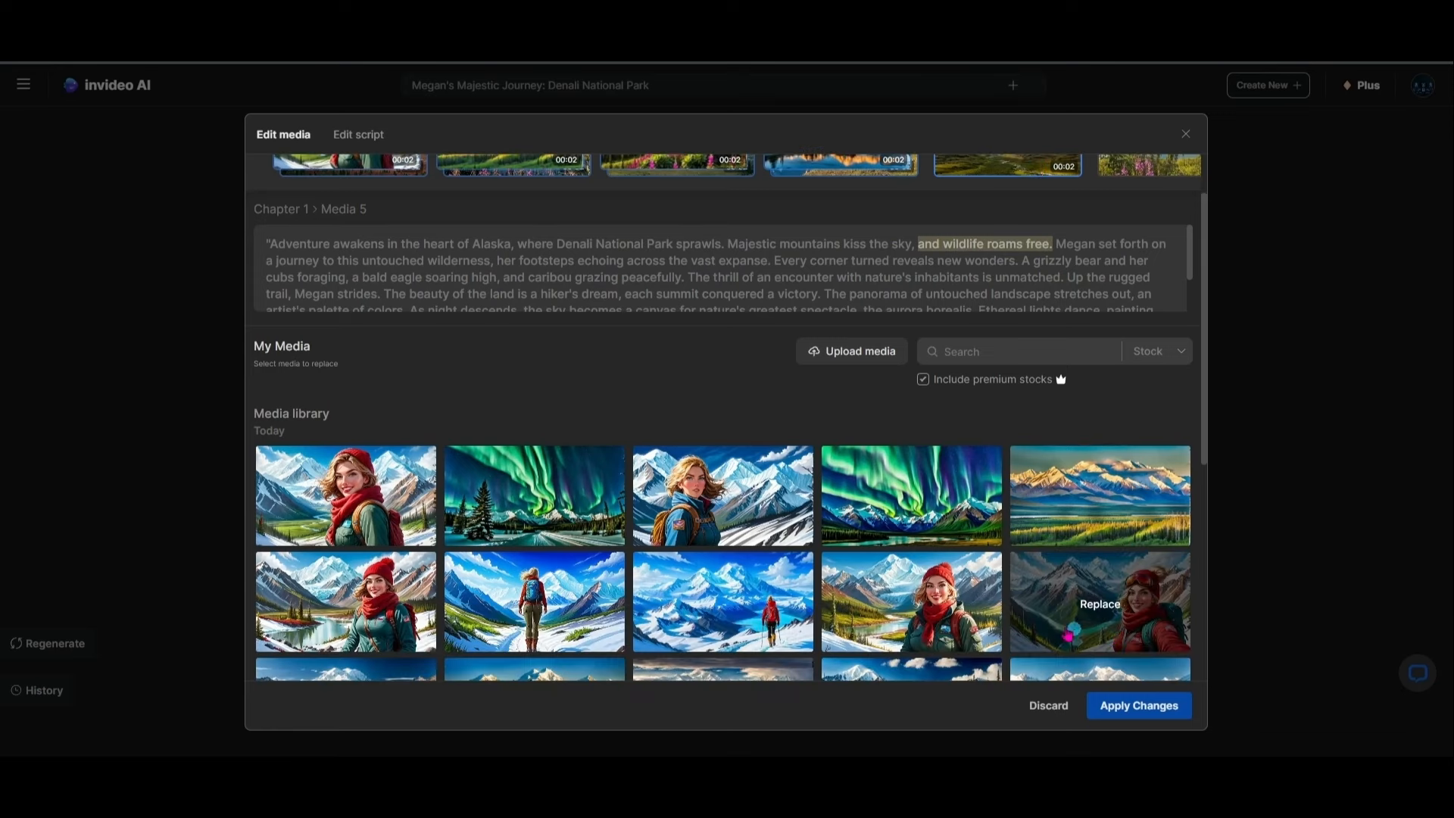
scroll(1068, 606, "down", 2)
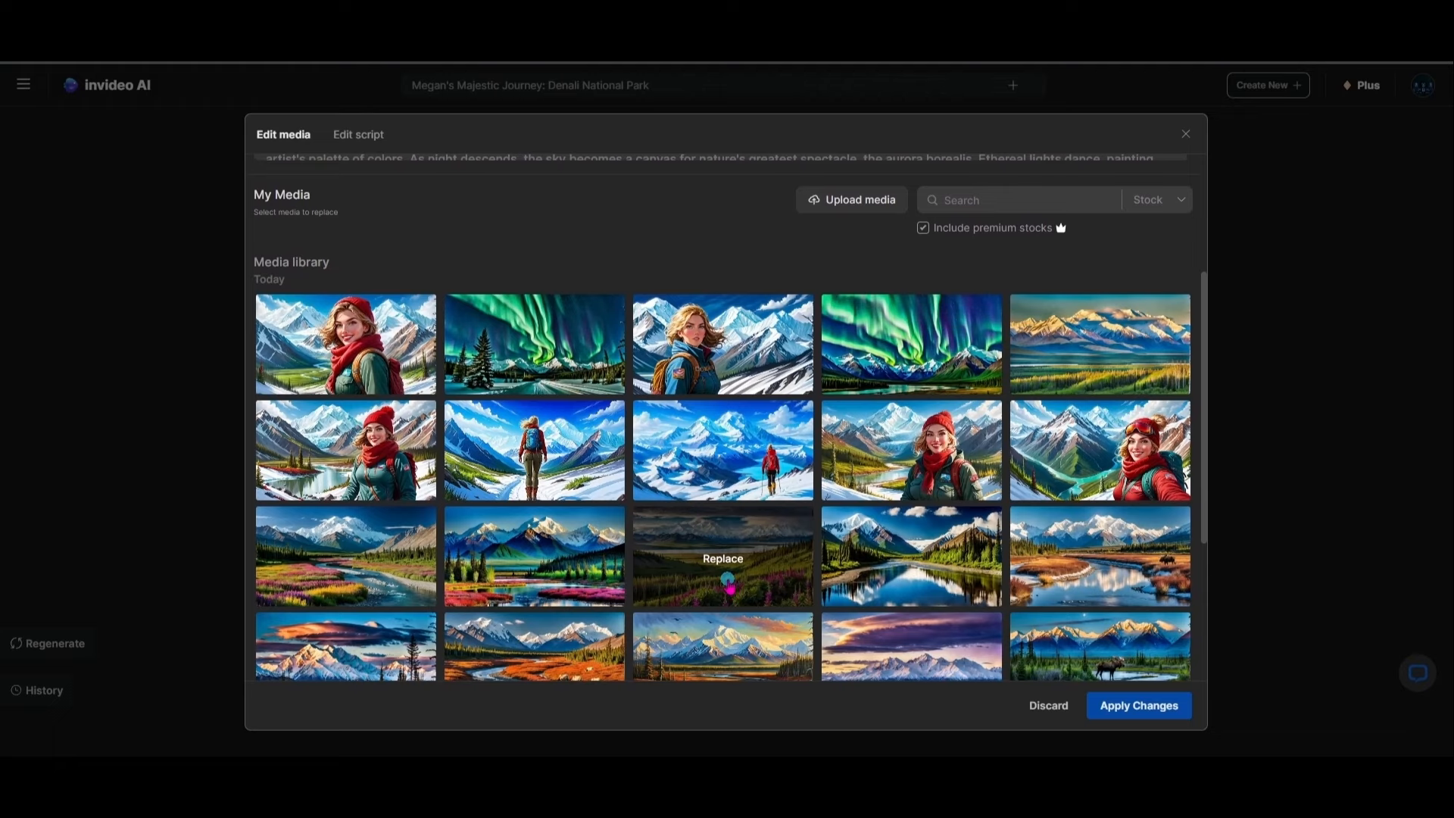
scroll(782, 581, "up", 3)
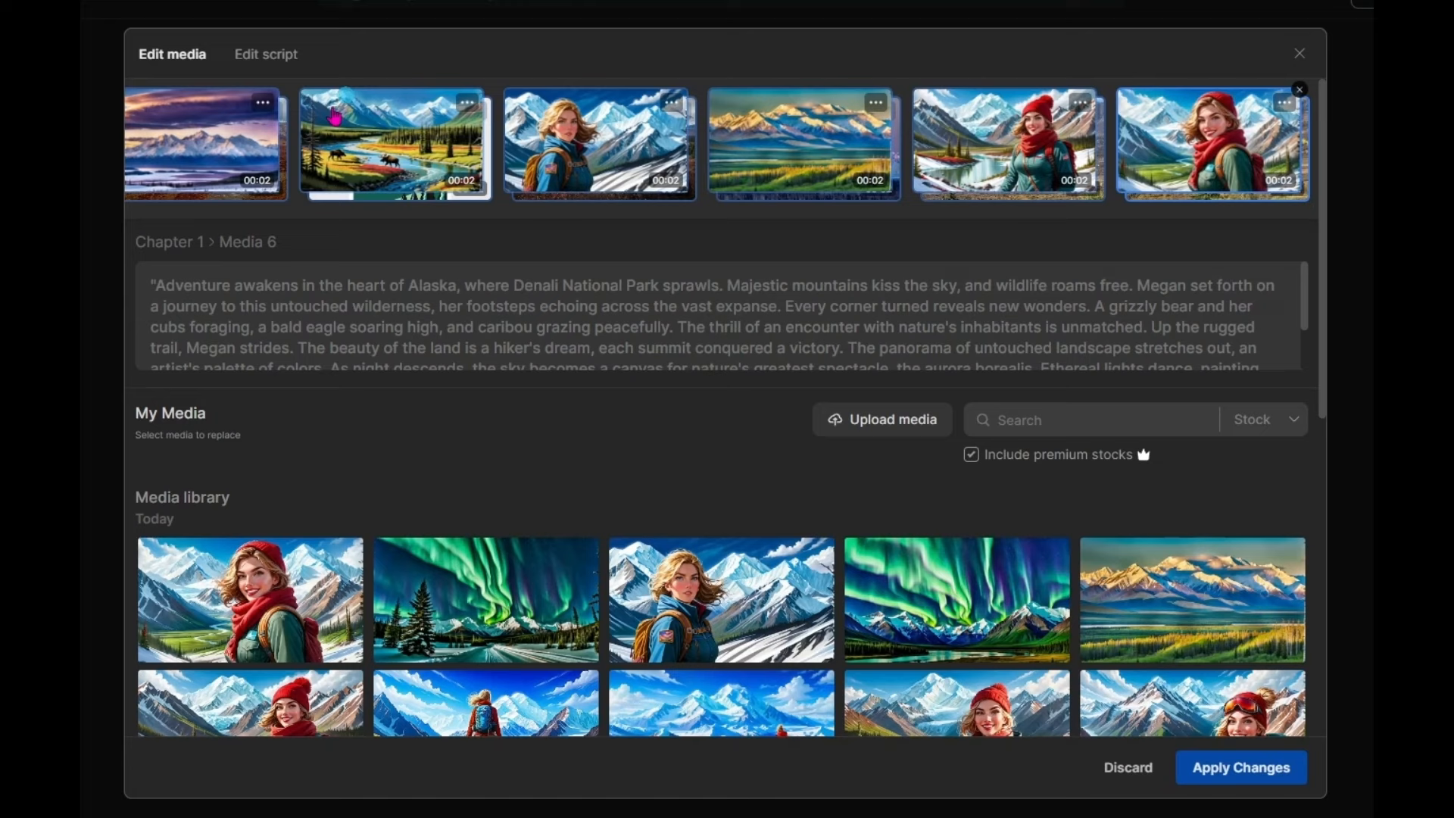
Review the replaced clips across all scenes, going back to the first clip and forward through the sequence again.
left_click(148, 151)
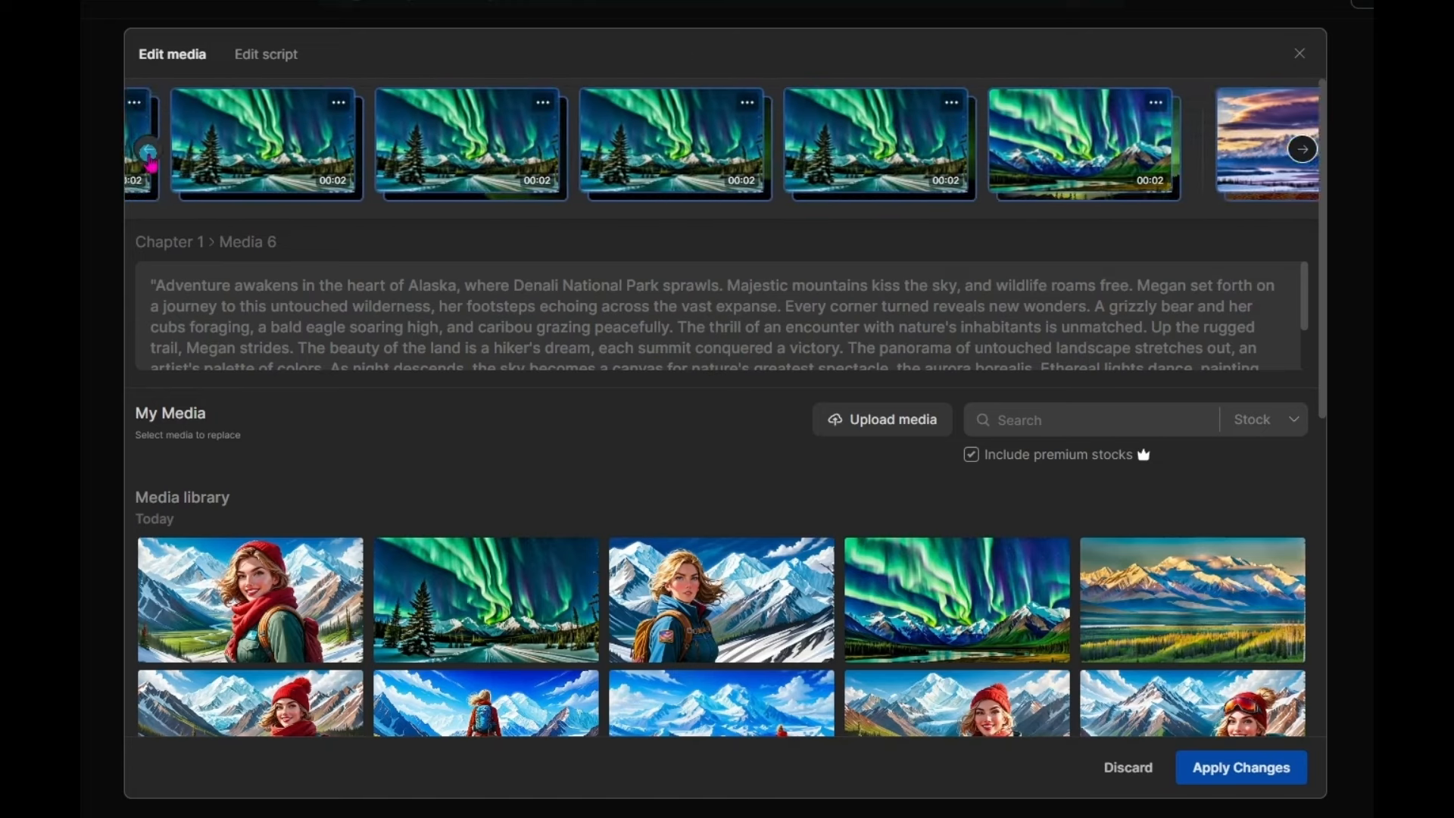
left_click(148, 152)
left_click(148, 151)
left_click(148, 152)
left_click(148, 152)
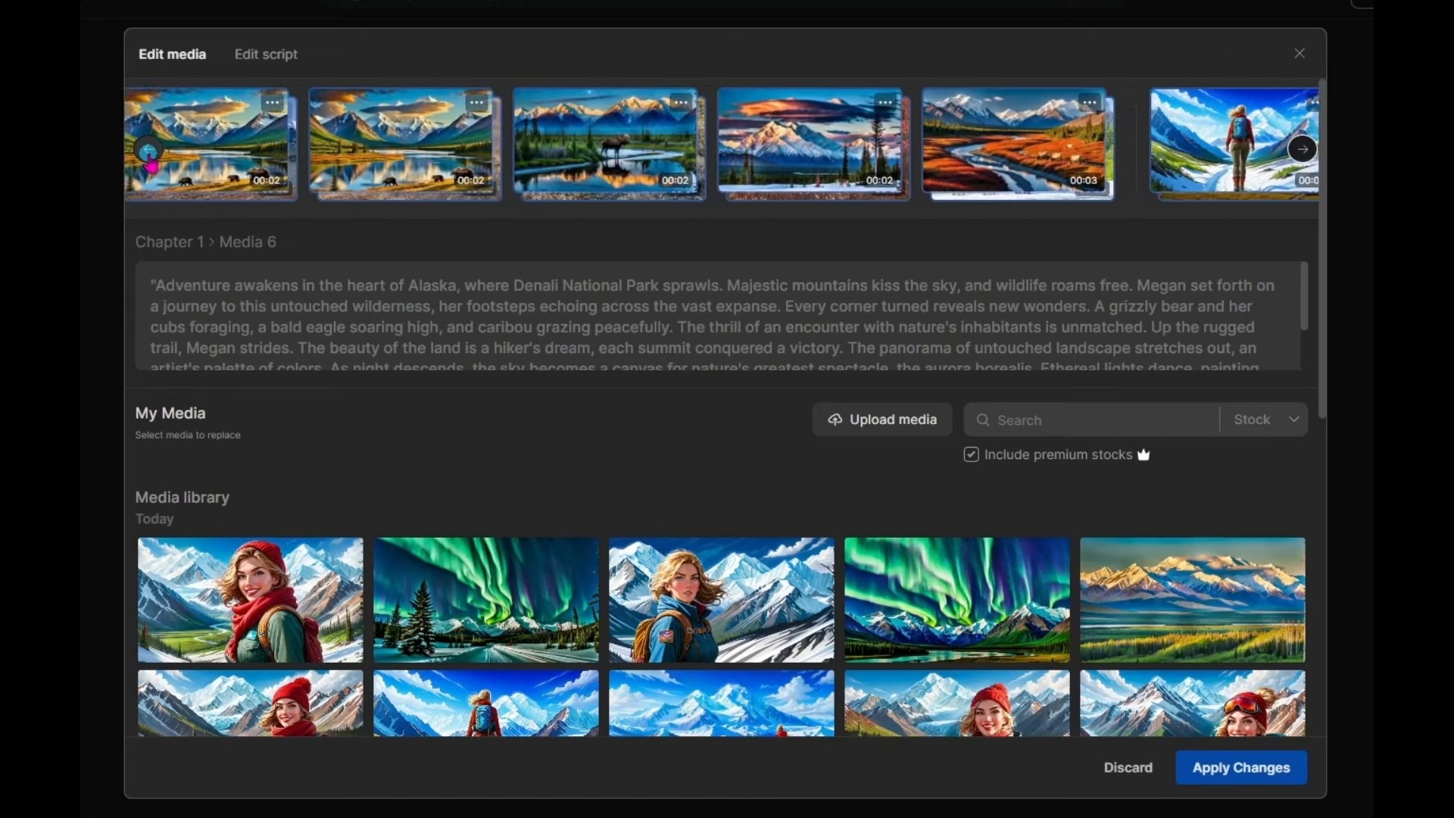
left_click(149, 152)
left_click(148, 152)
left_click(148, 152)
left_click(148, 151)
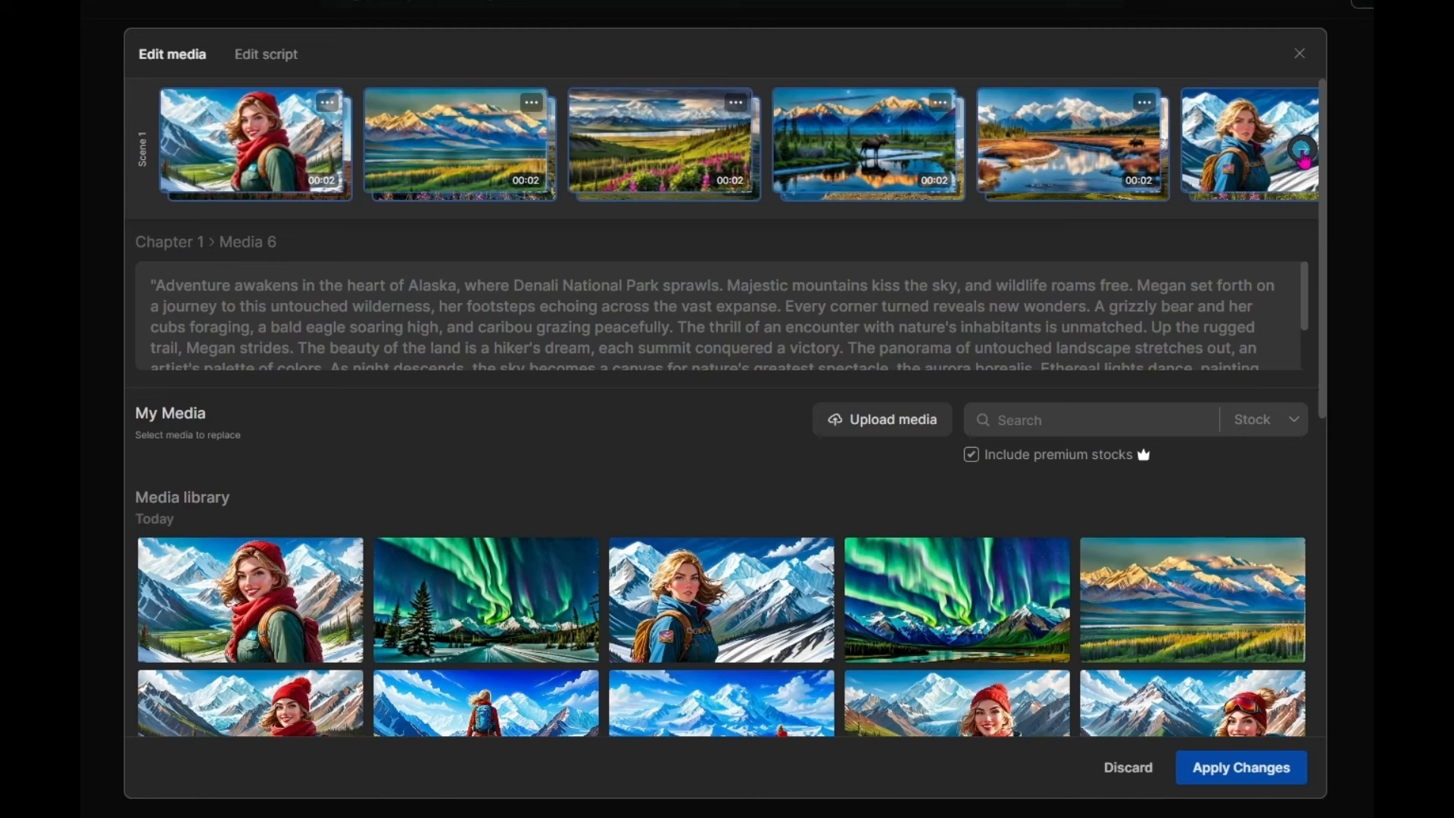
left_click(1302, 152)
left_click(1302, 152)
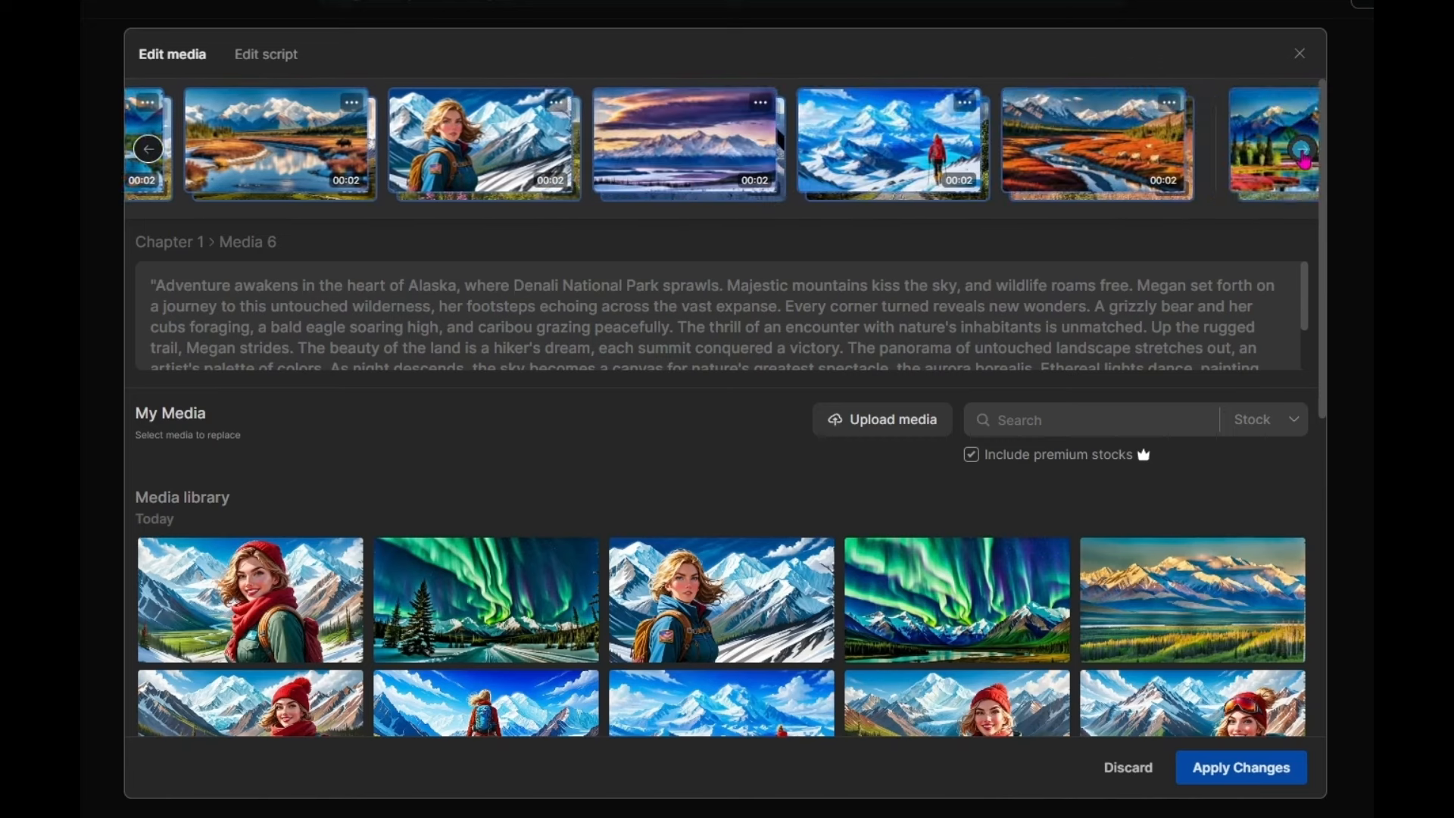
left_click(1302, 151)
left_click(1302, 151)
left_click(1302, 151)
left_click(1302, 151)
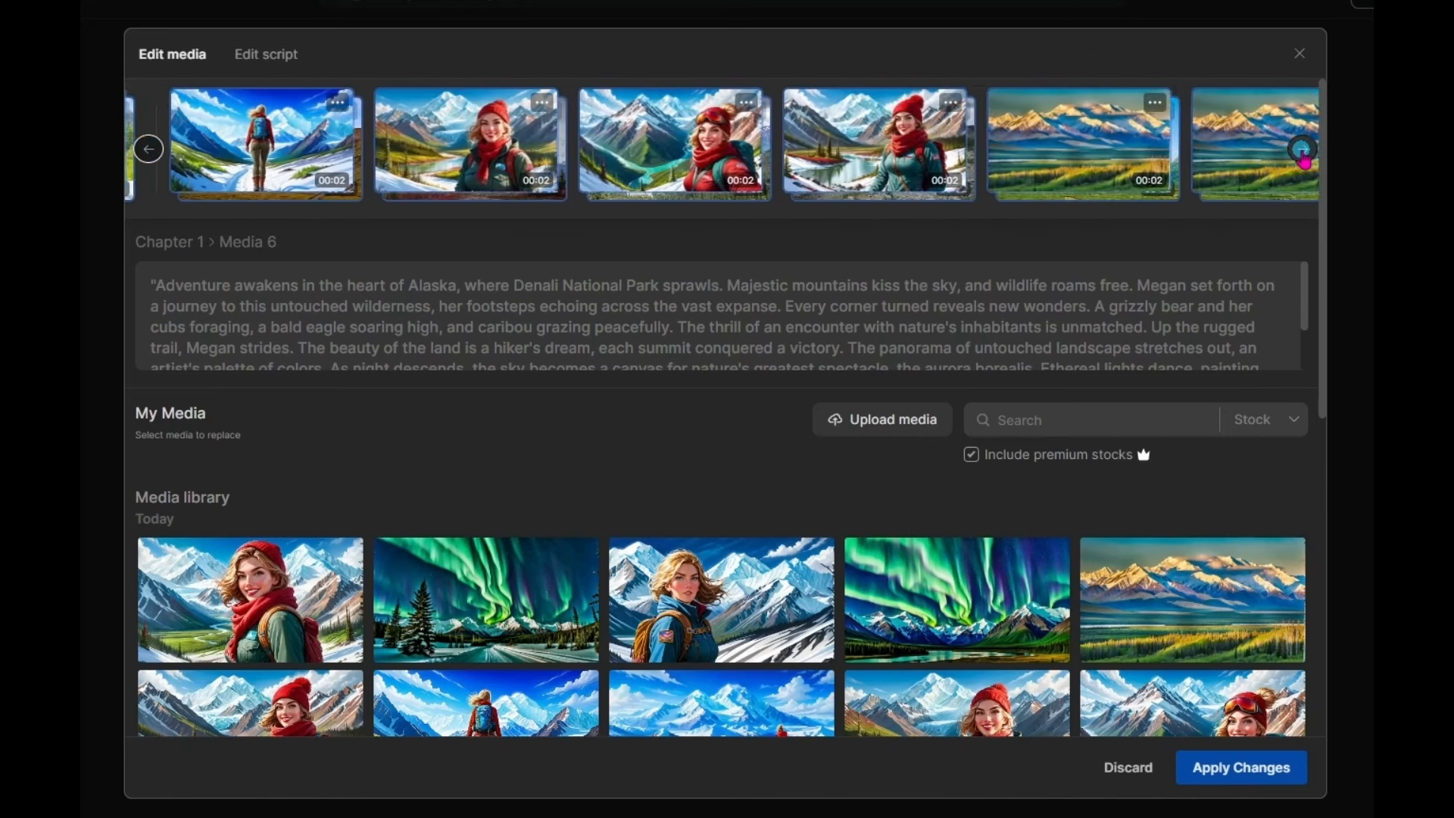
left_click(1302, 152)
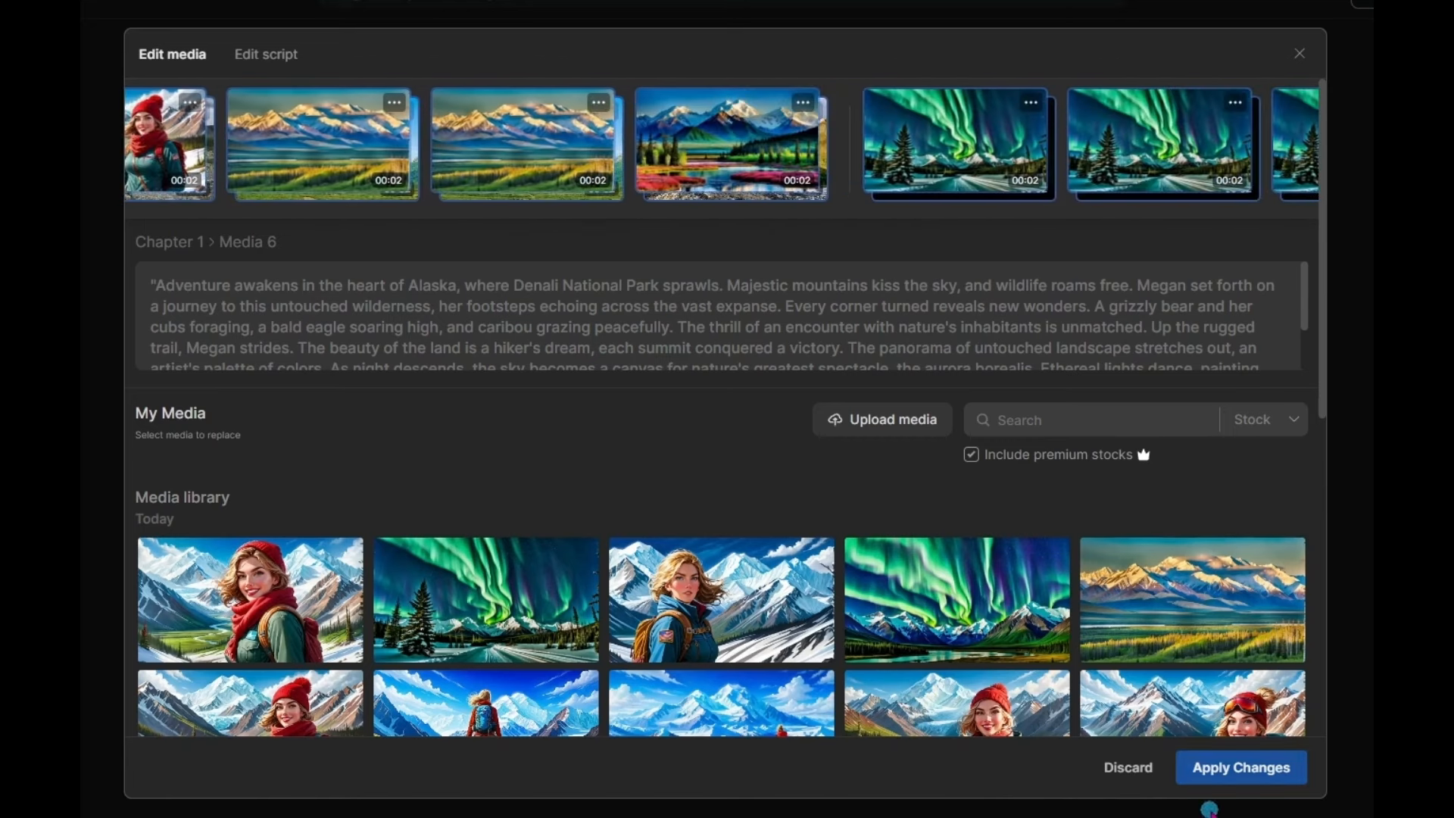
Apply the media changes to the video and preview its opening seconds.
left_click(1206, 774)
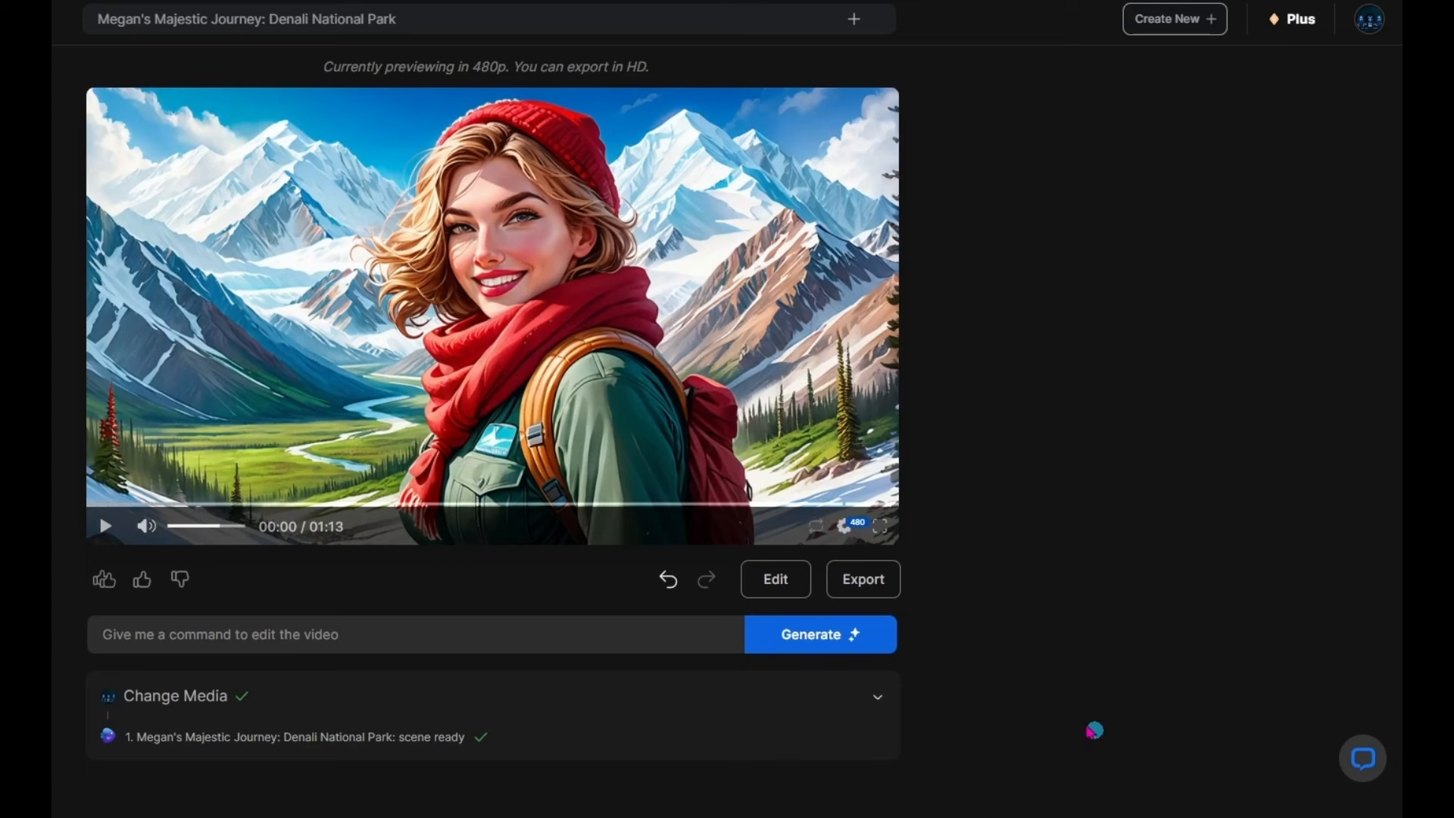
left_click(104, 526)
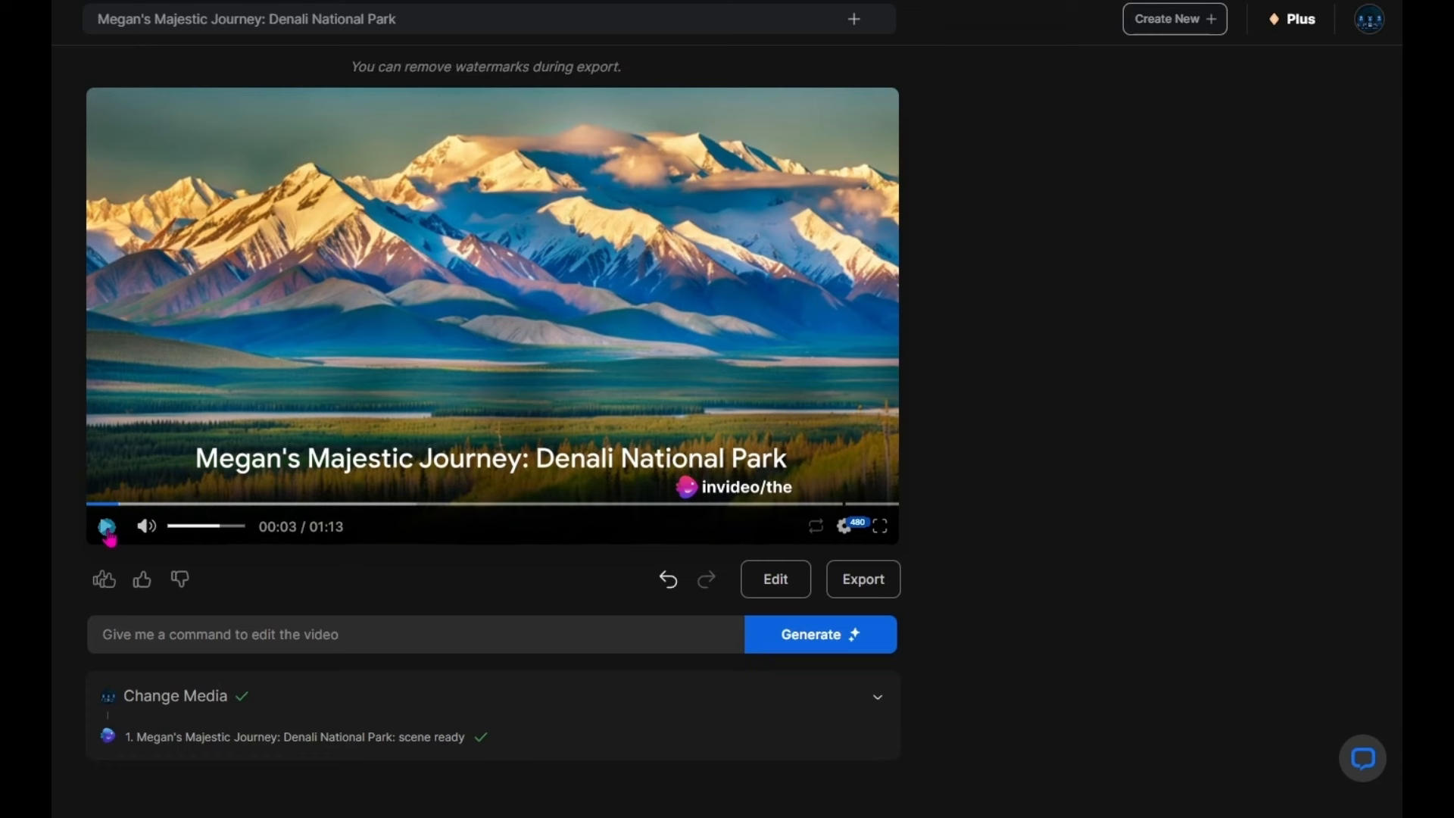
left_click(106, 526)
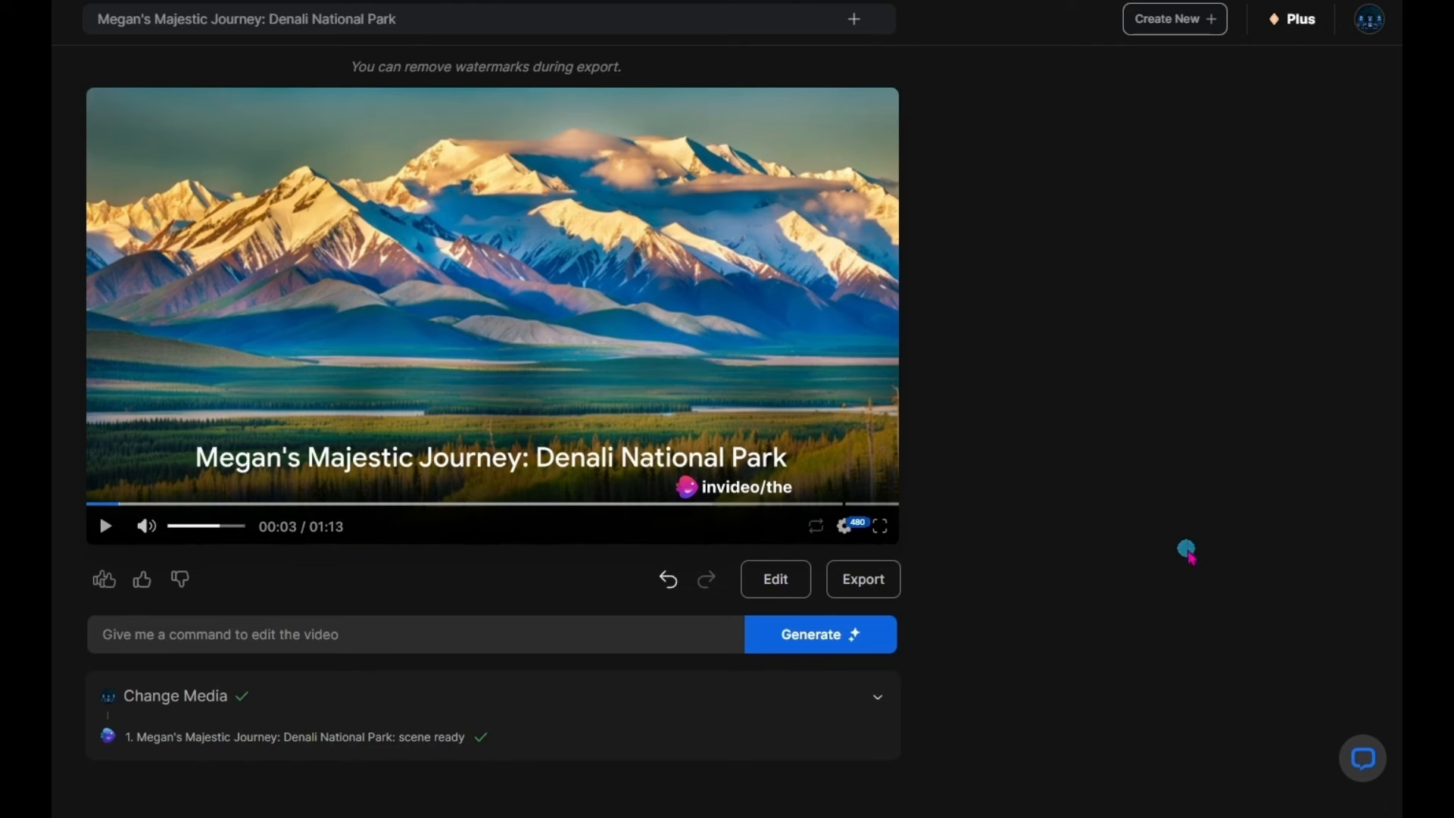
Export the video for YouTube with no watermarks, no invideo AI branding and 1080p resolution.
left_click(860, 581)
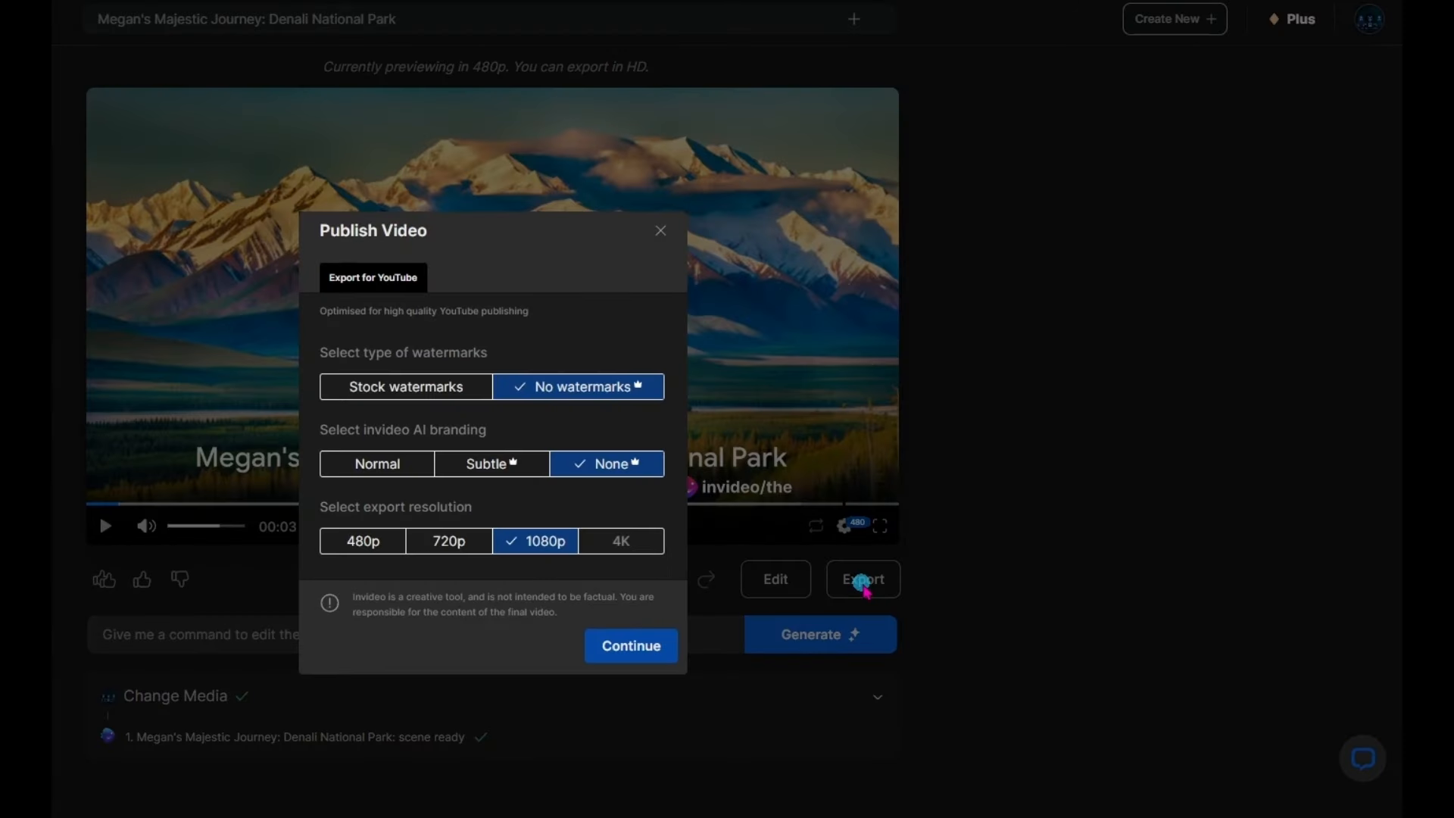
left_click(627, 645)
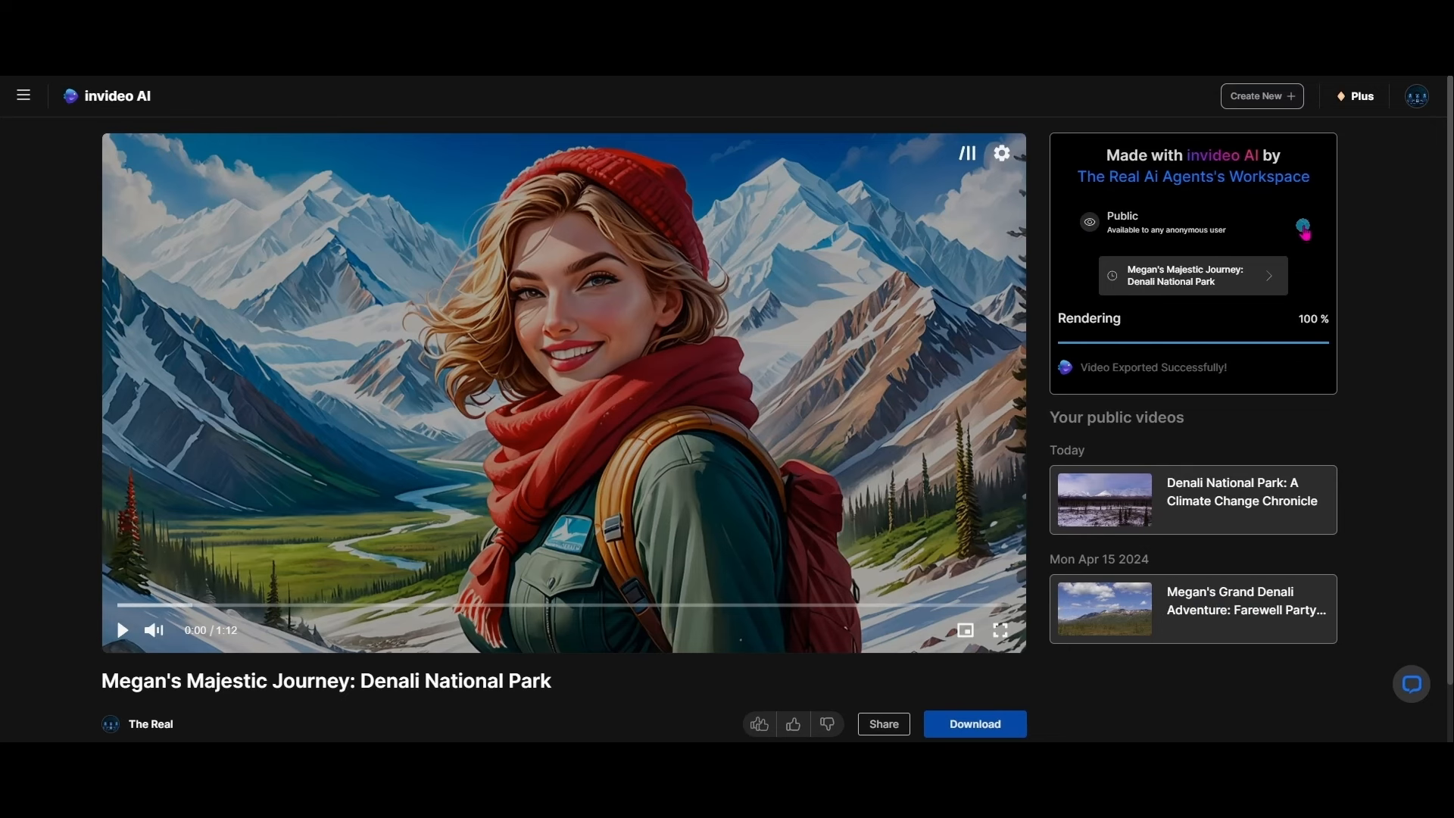
Set the exported video's visibility to Private and play it.
left_click(1288, 223)
left_click(1272, 261)
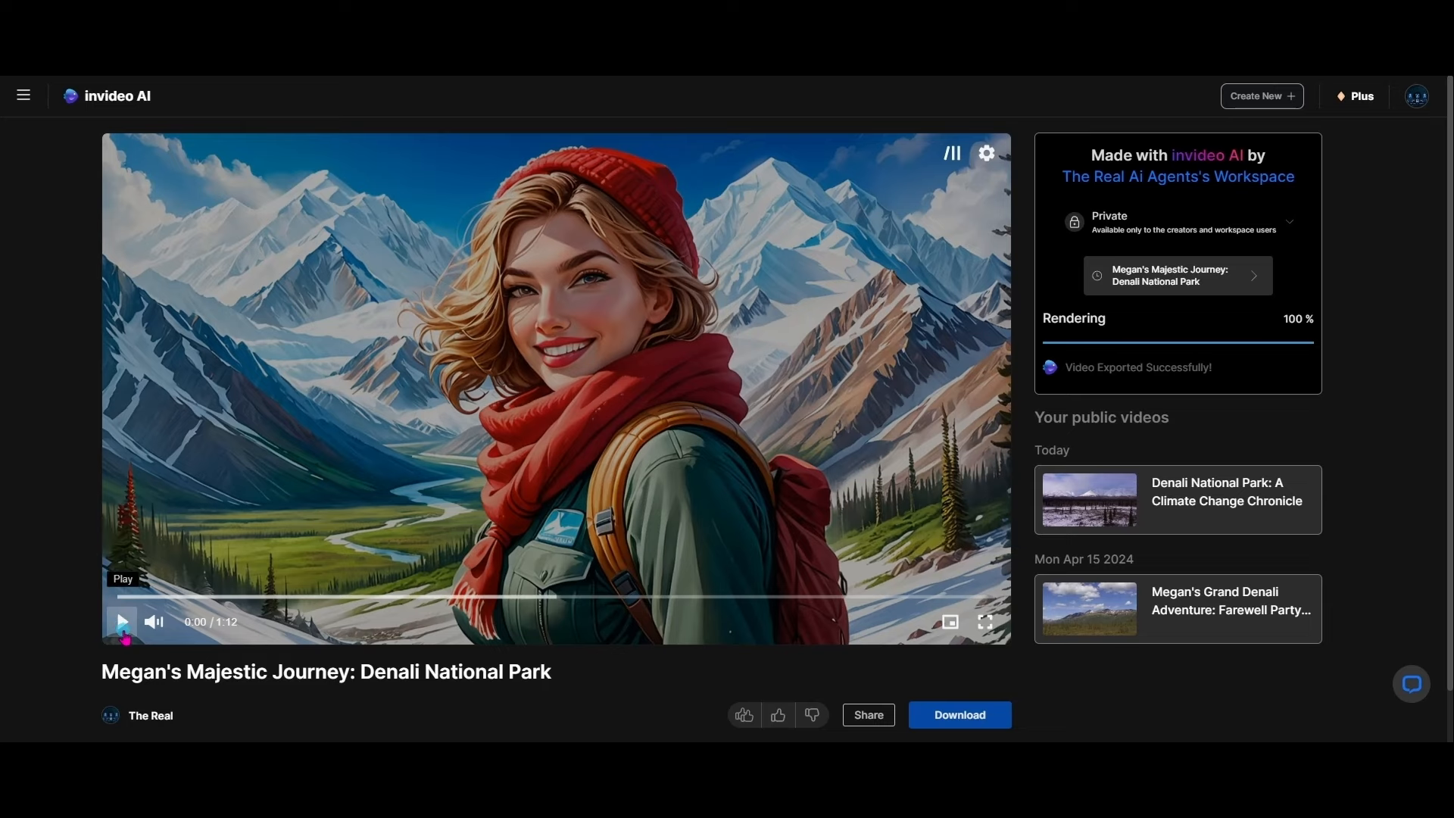
left_click(122, 622)
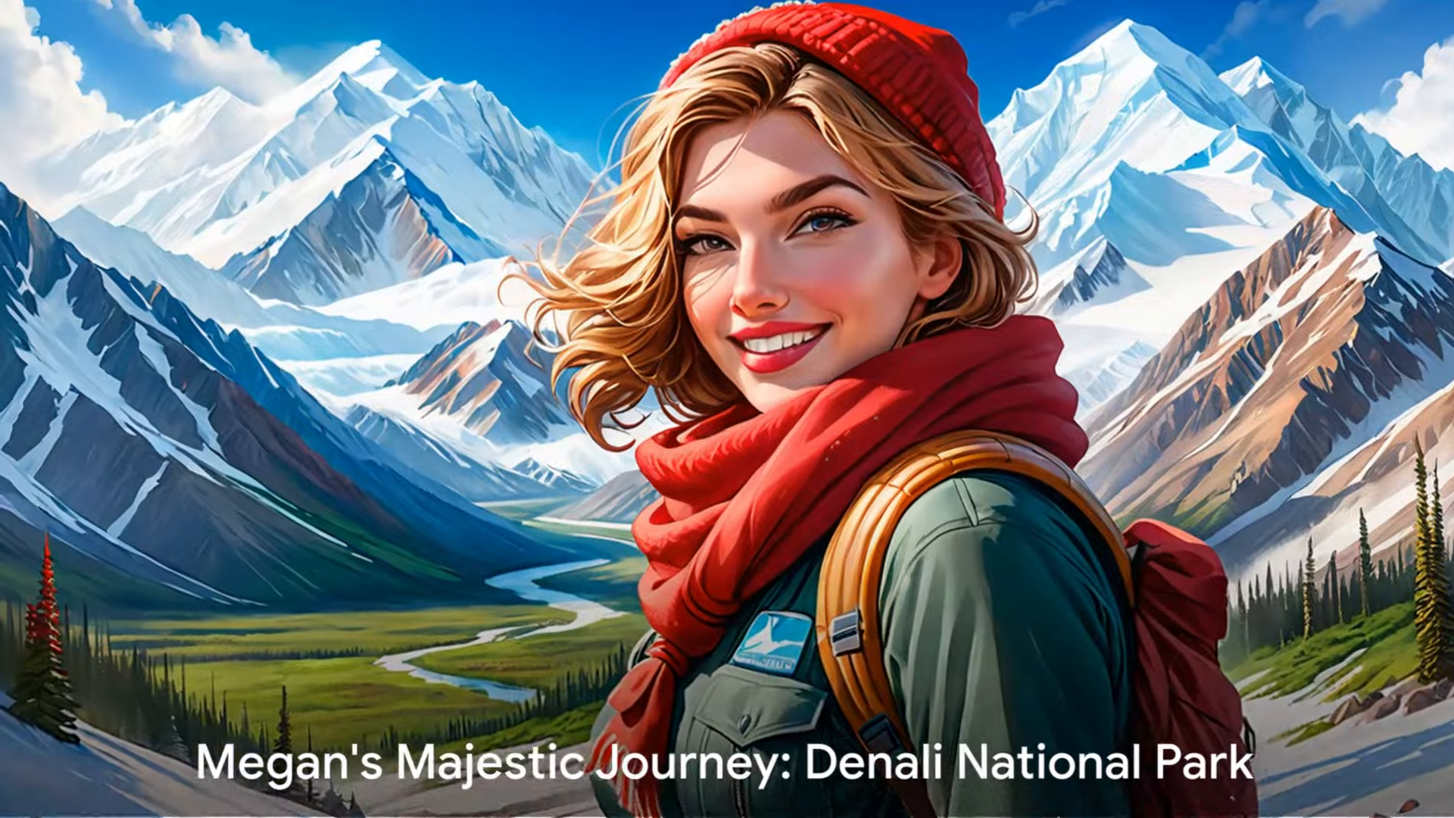